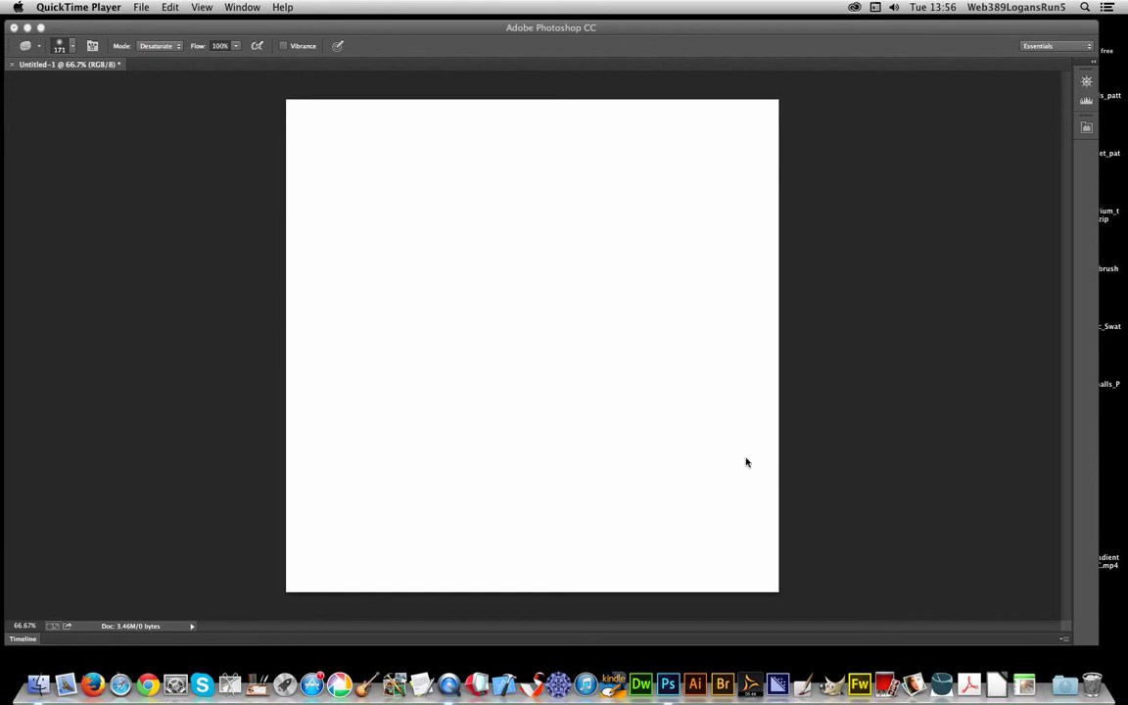
Bring Photoshop to the front, showing the blank Untitled-1 document with its panels
left_click(847, 330)
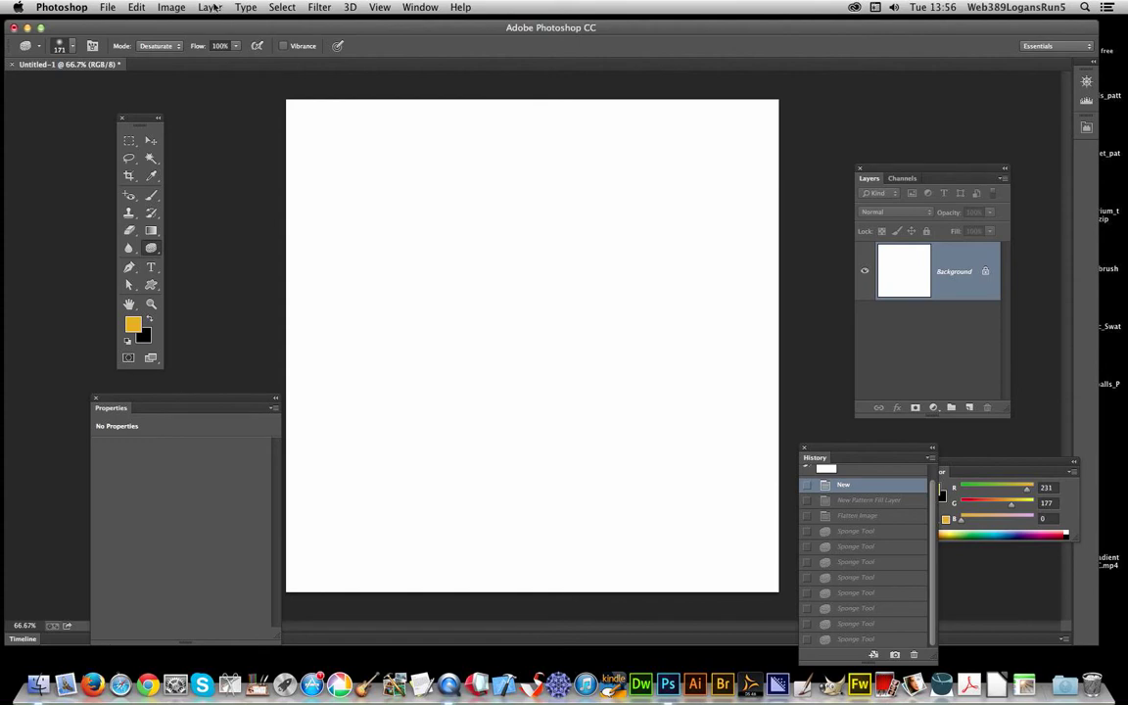
Add a Pattern Fill 1 layer tiling the colourful abstract pattern at 100%, nudging its position
left_click(211, 7)
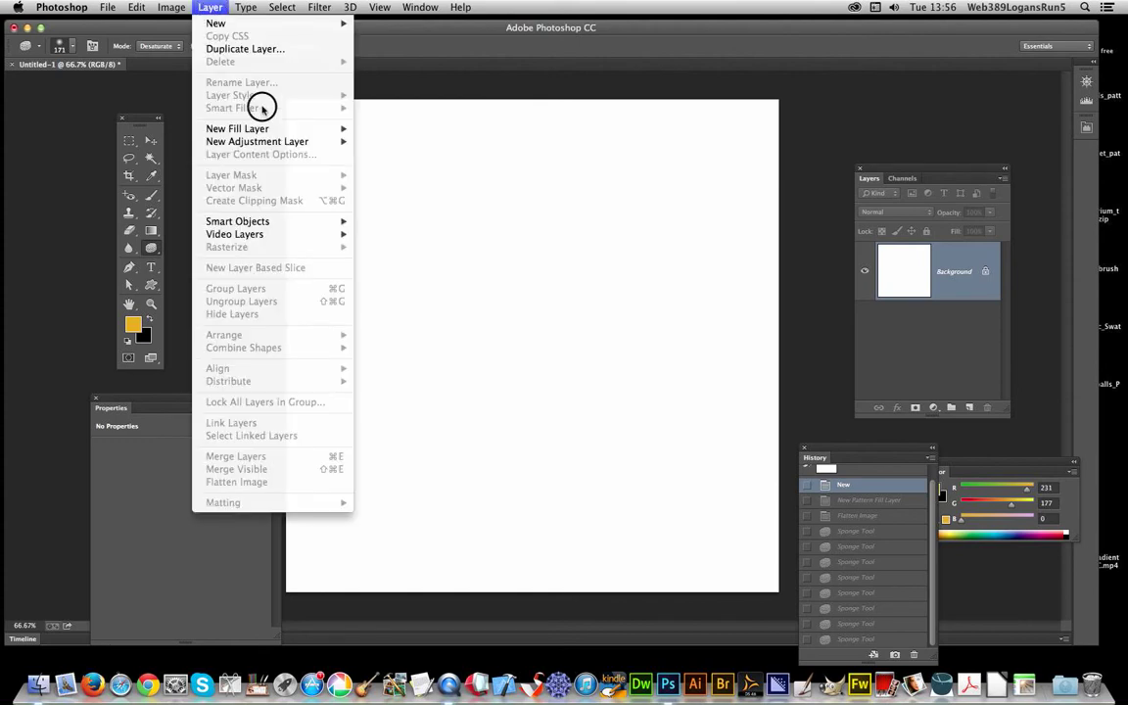
mouse_move(268, 128)
left_click(397, 160)
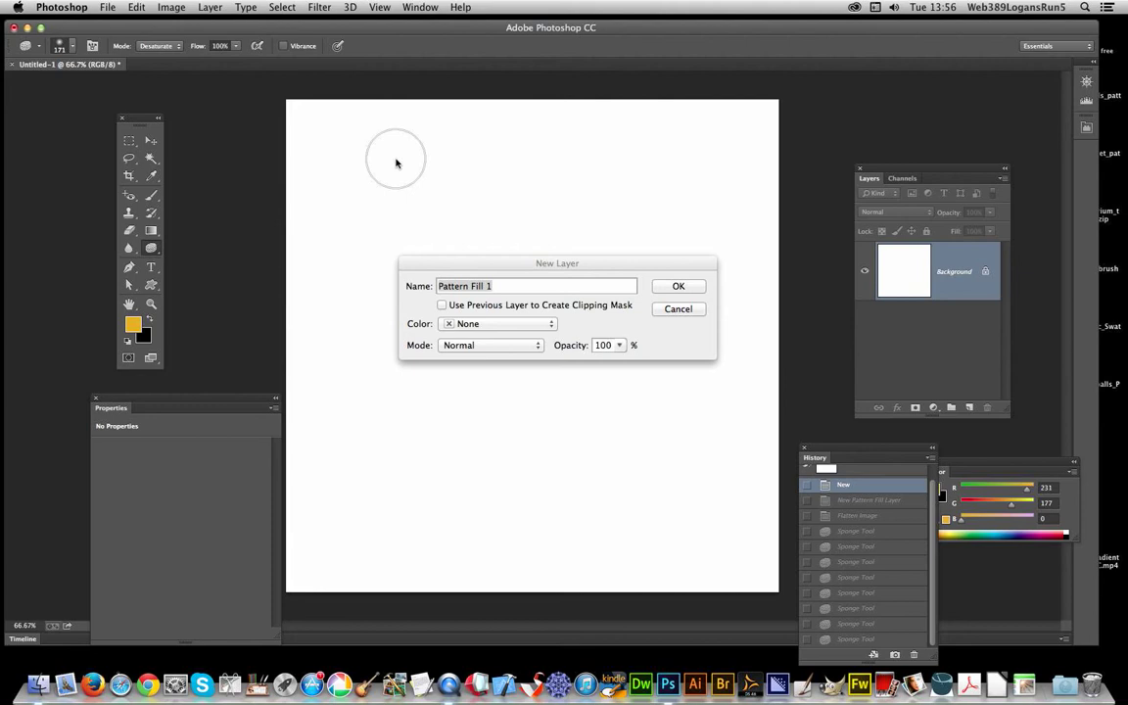
left_click(679, 286)
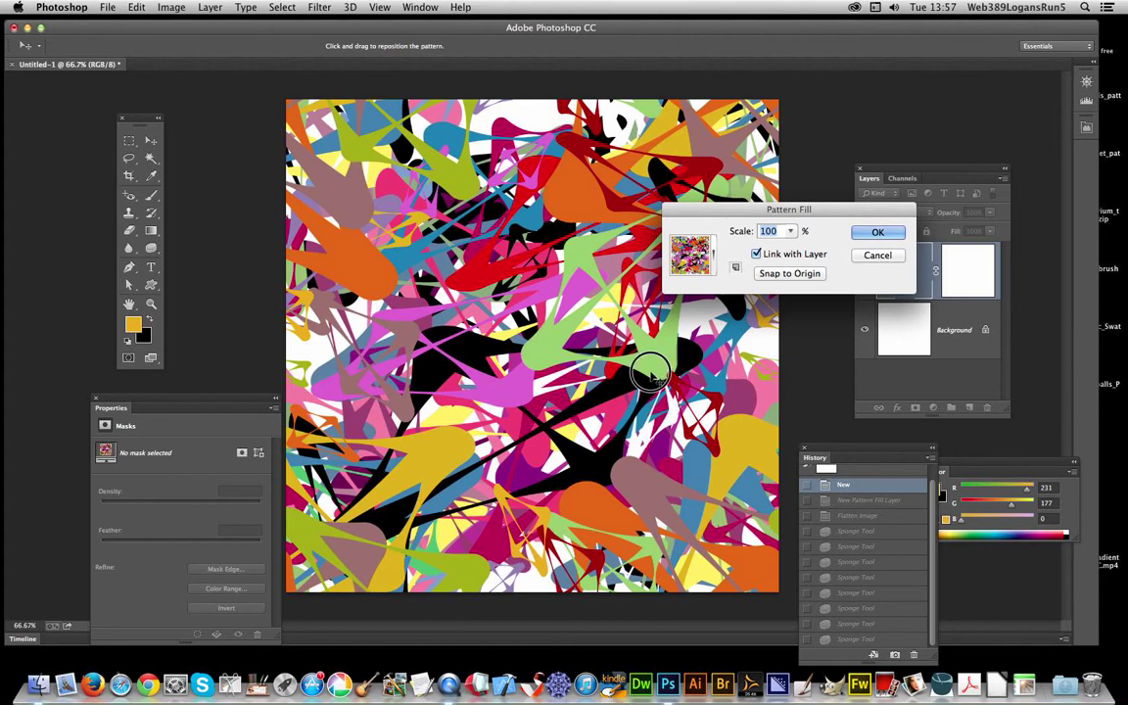
left_click_drag(649, 367, 617, 308)
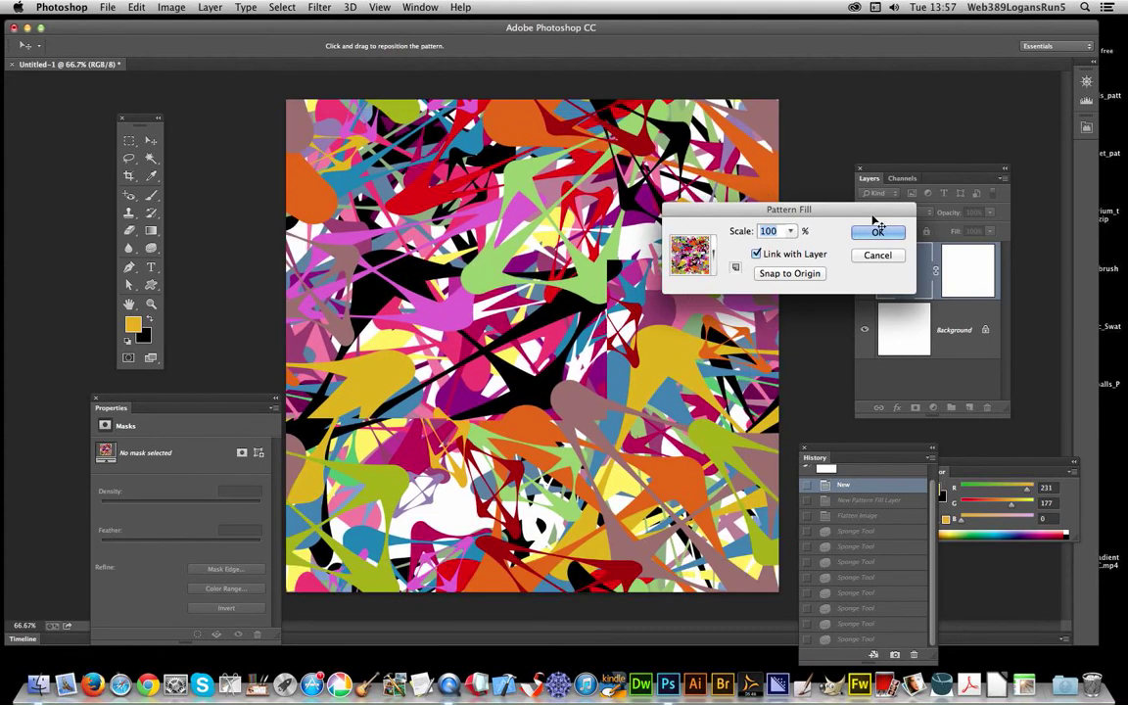
left_click(879, 232)
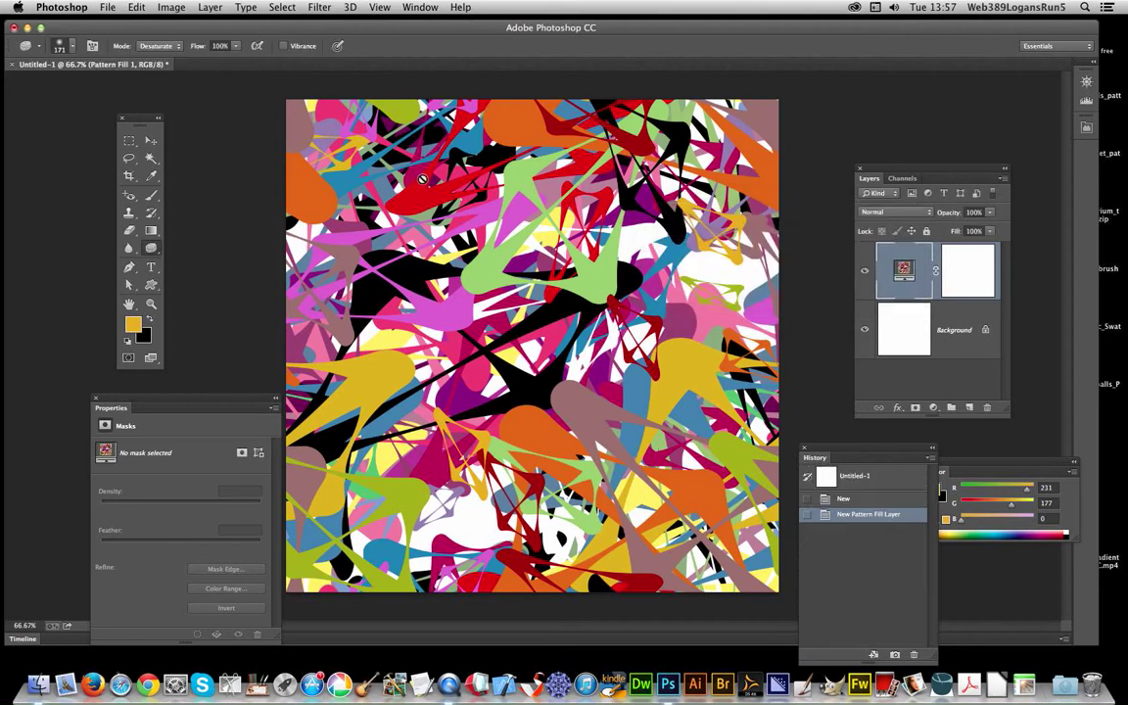
left_click(210, 7)
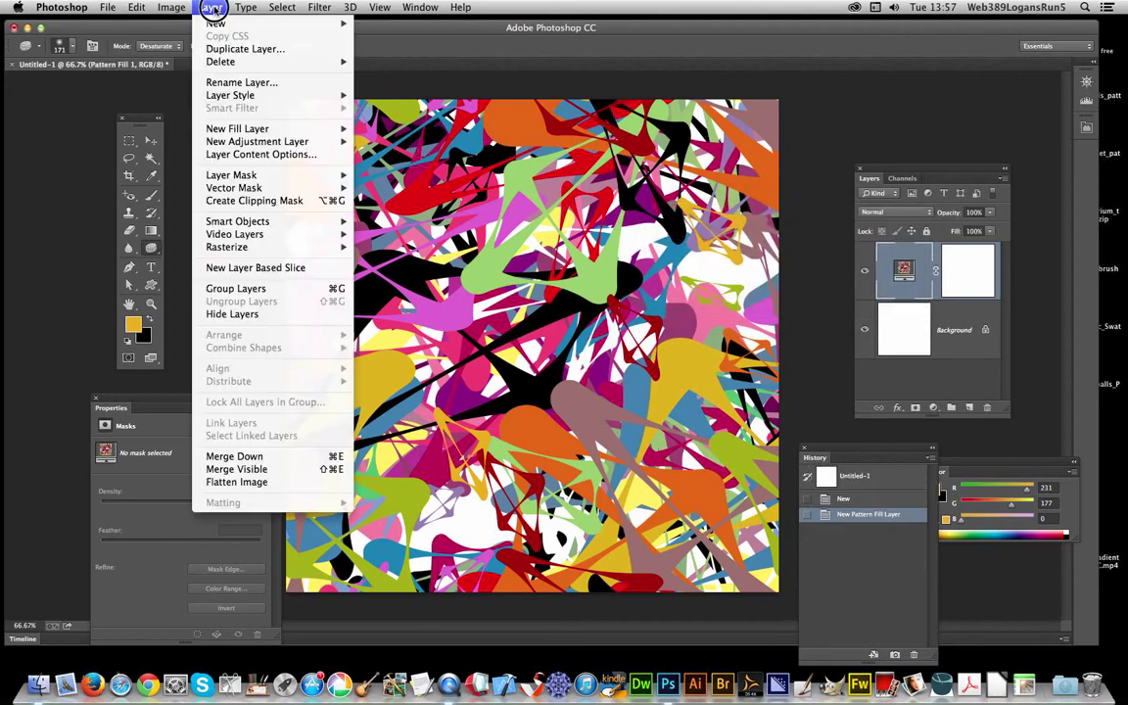
left_click(253, 482)
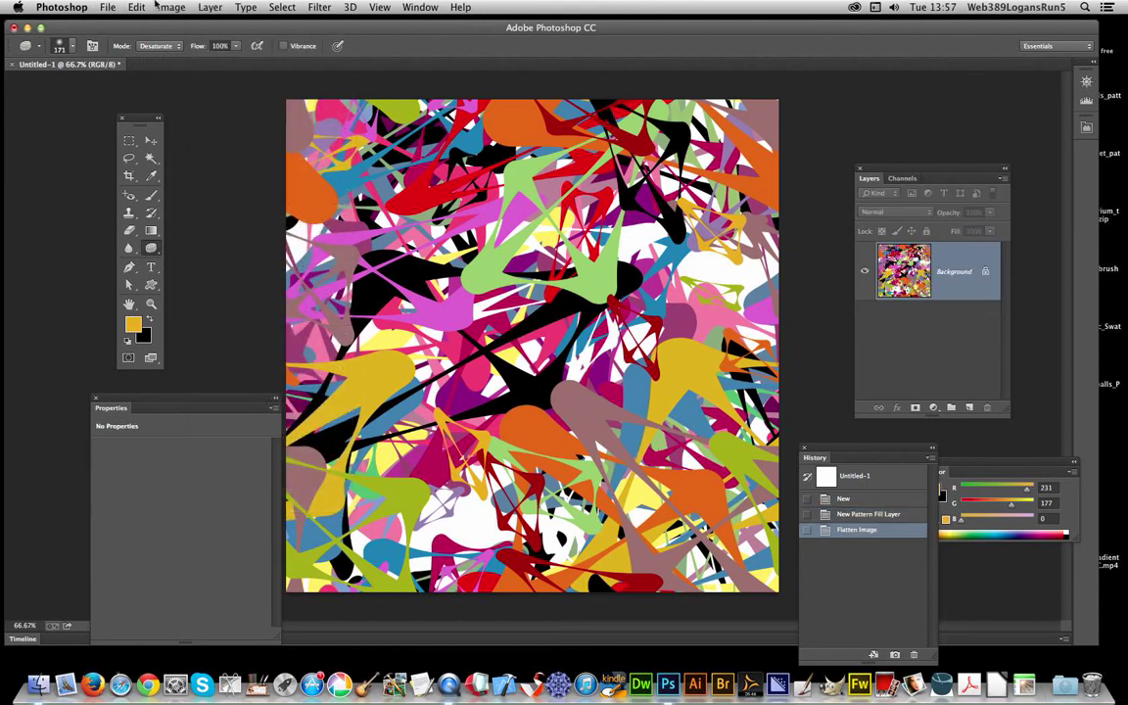
left_click(174, 7)
mouse_move(204, 43)
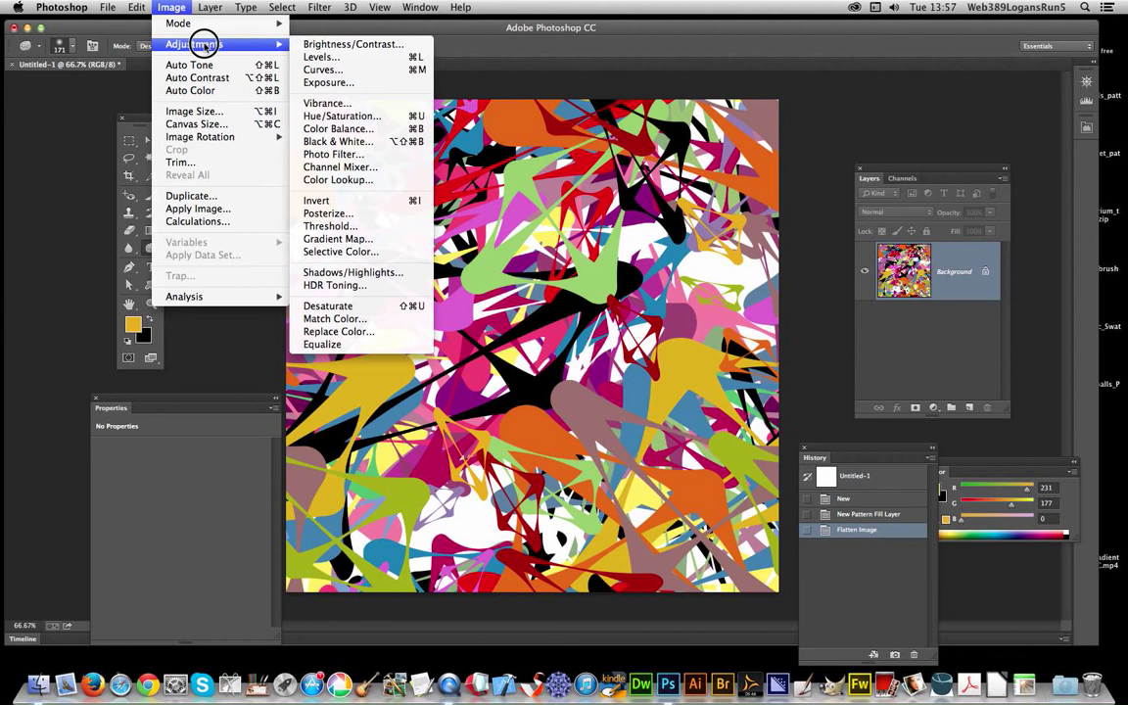
left_click(333, 141)
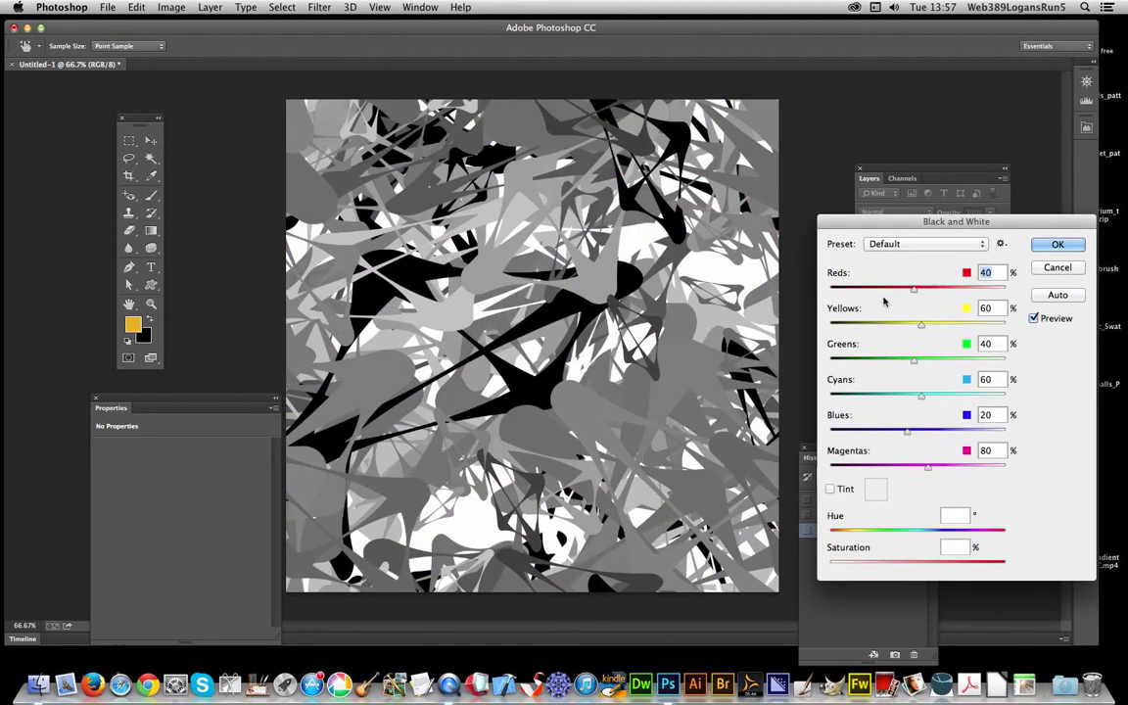
left_click(869, 287)
left_click(1067, 253)
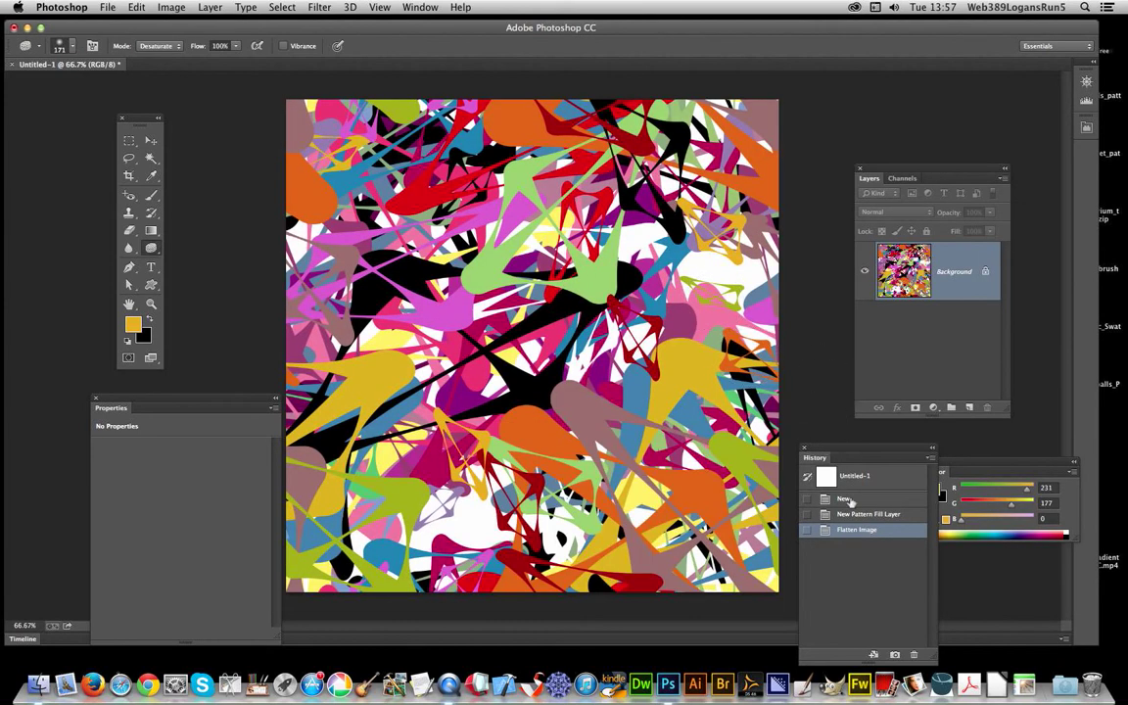
left_click(840, 517)
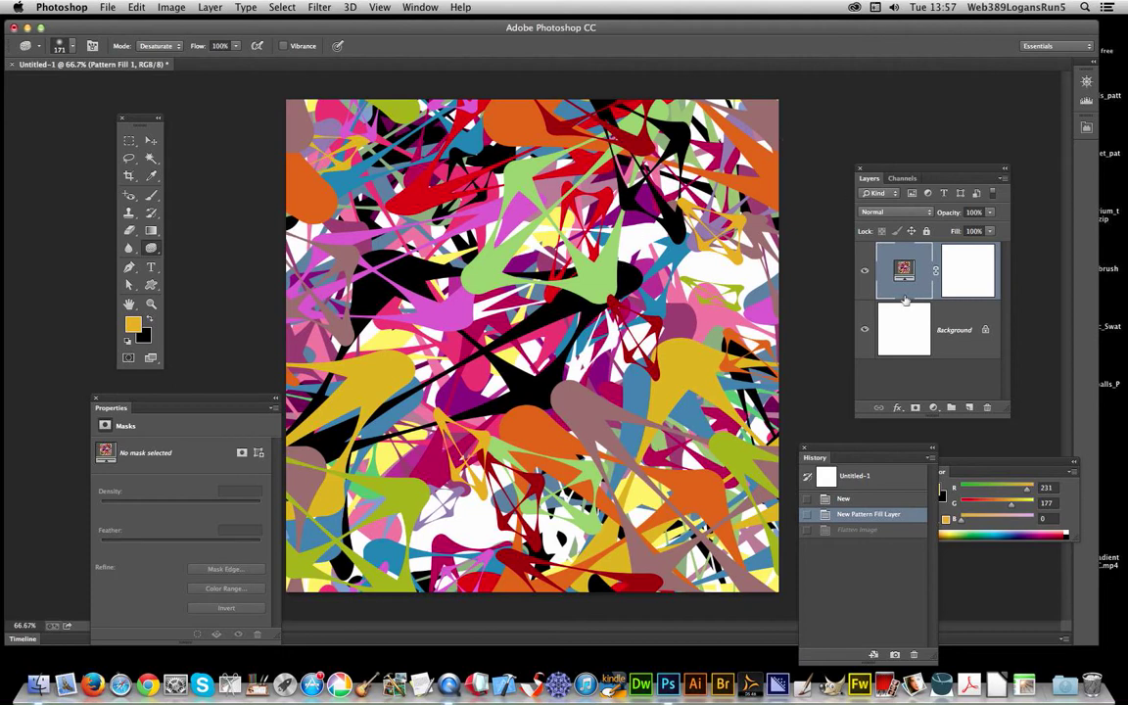
Add a Hue/Saturation adjustment layer, try Saturation -100, then revert it to defaults
left_click(933, 408)
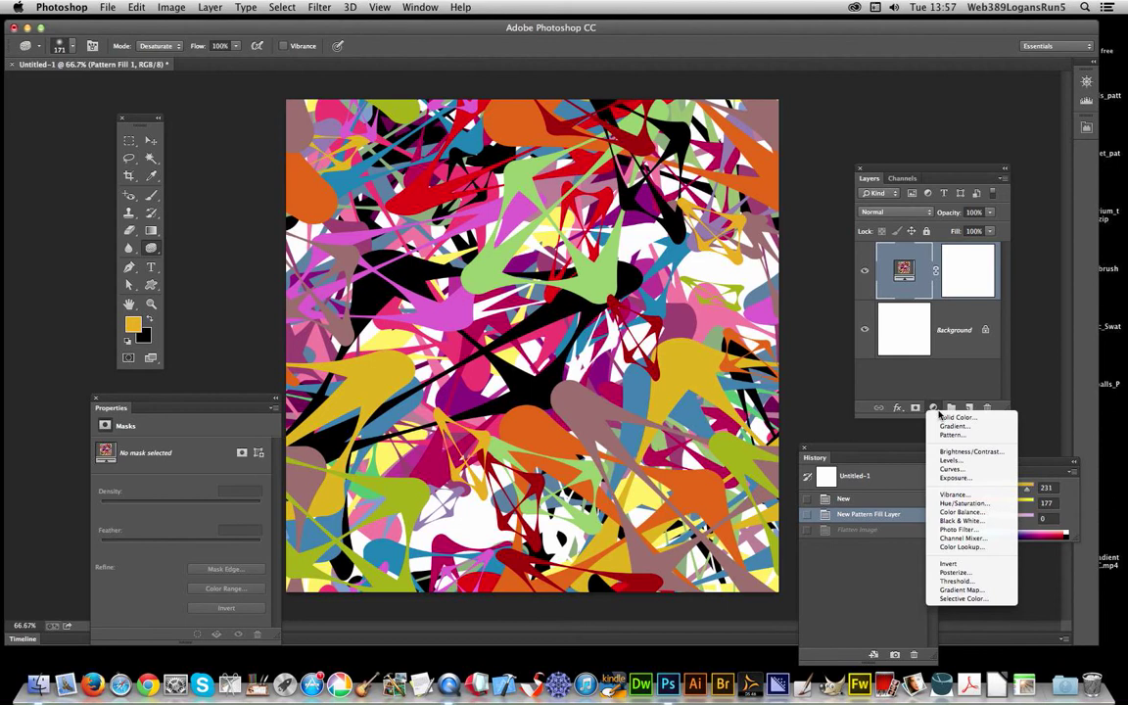
left_click(959, 504)
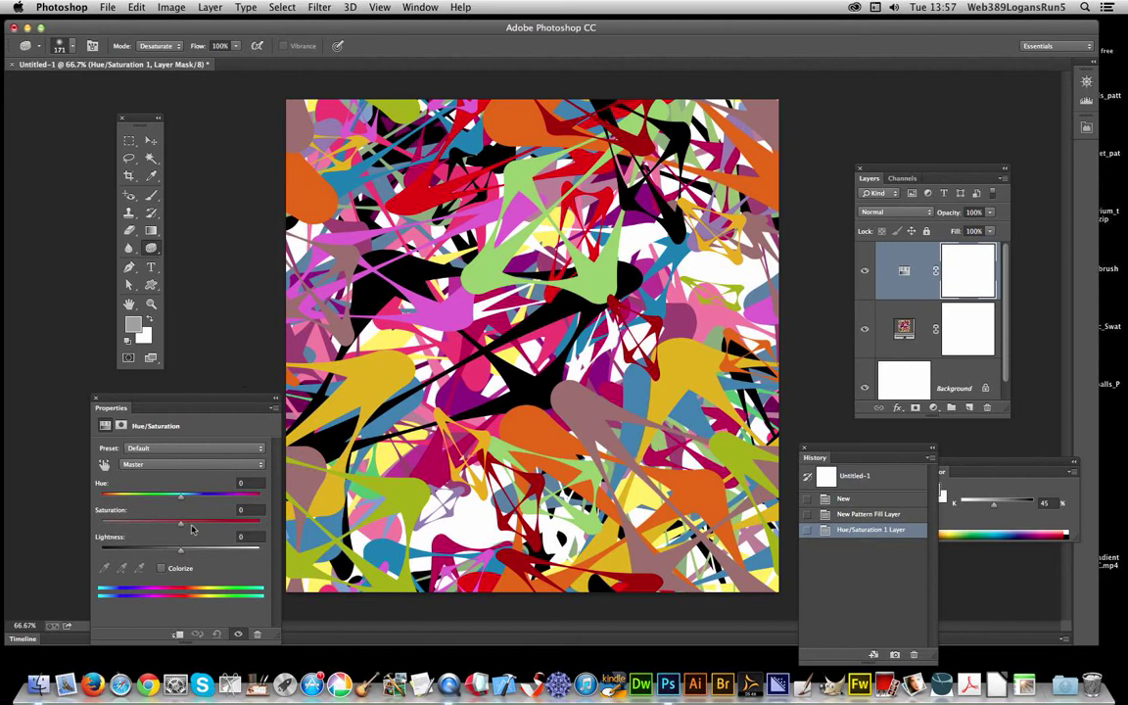
left_click_drag(181, 529, 82, 480)
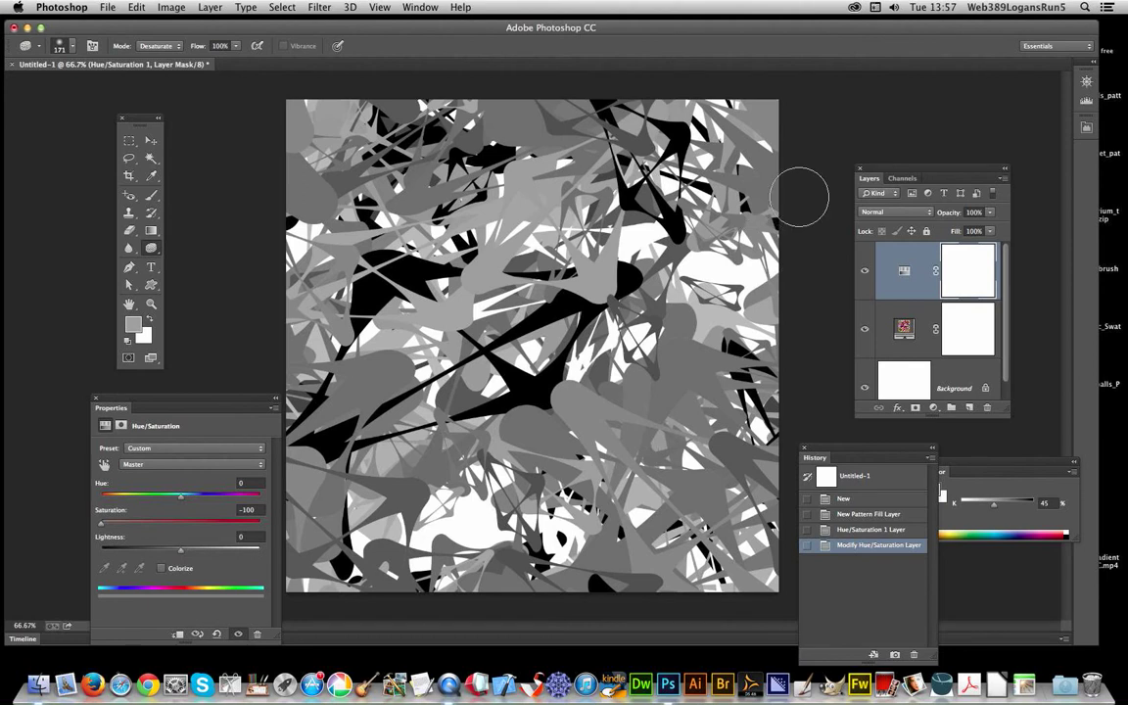
left_click(847, 529)
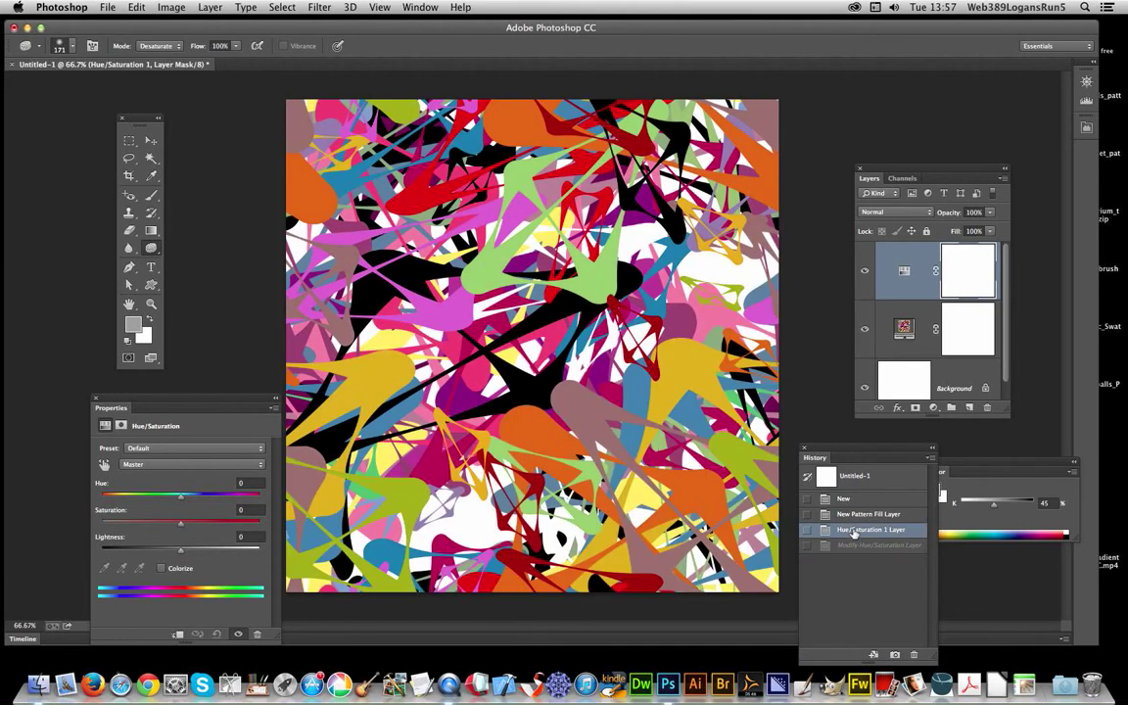
left_click(933, 407)
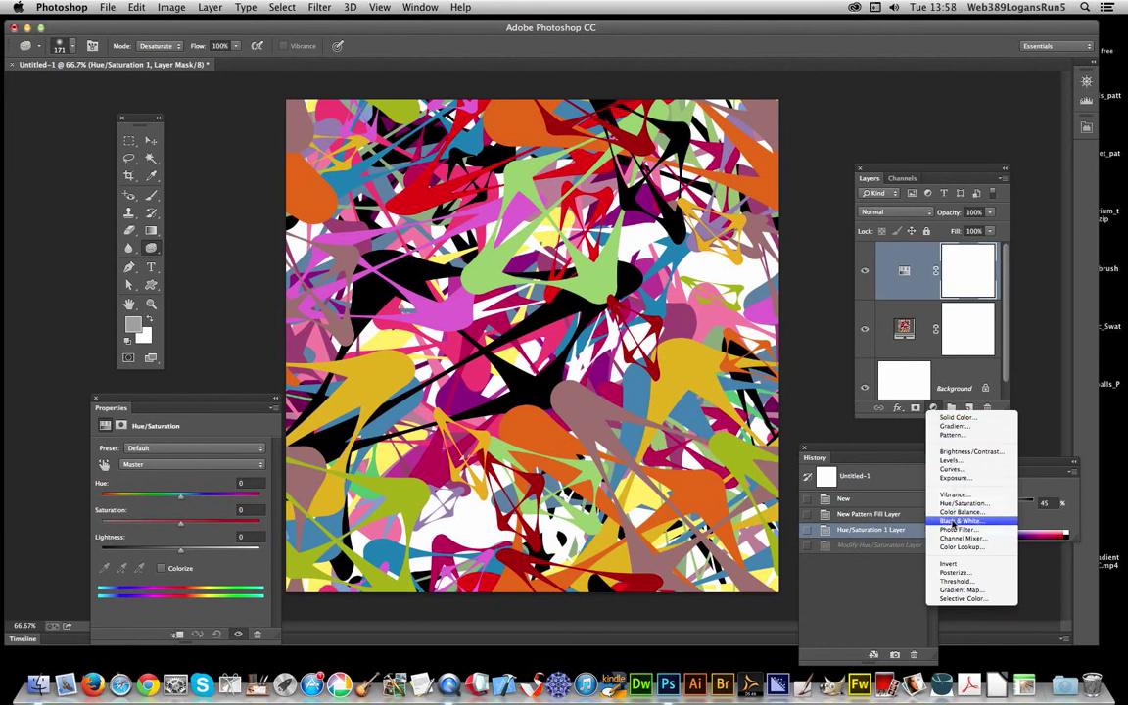
Add a Black & White adjustment layer with Reds at -57 and Yellows at -59
key("Escape")
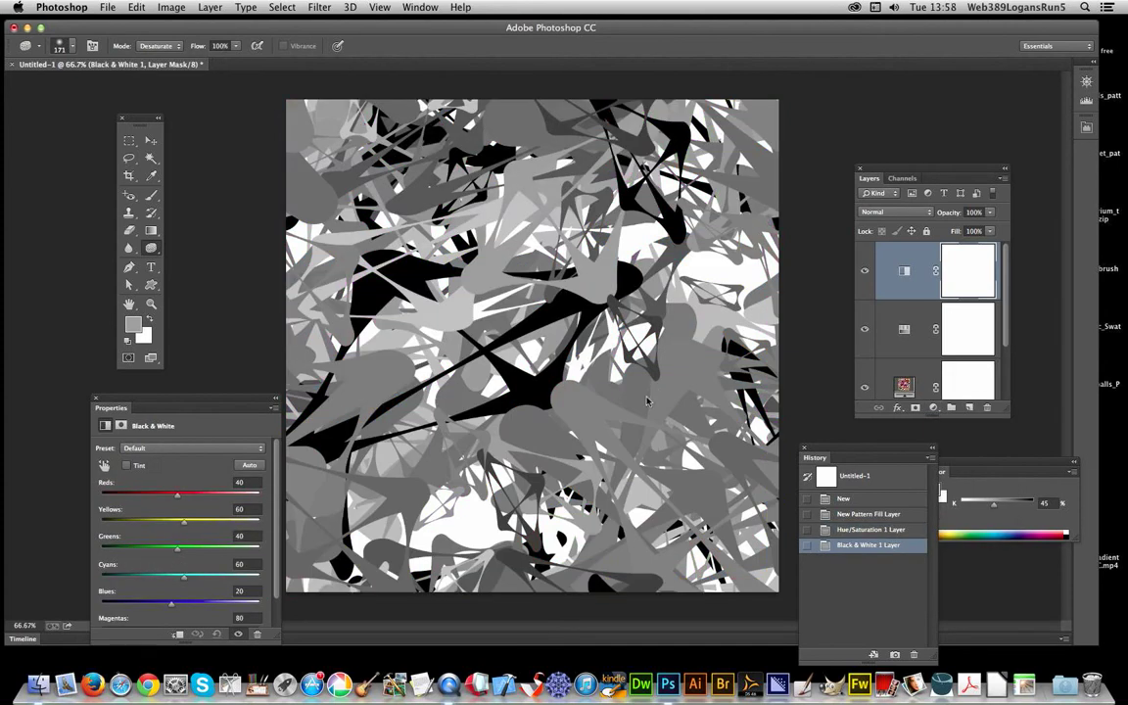
left_click(144, 494)
left_click(133, 496)
left_click_drag(133, 497, 147, 494)
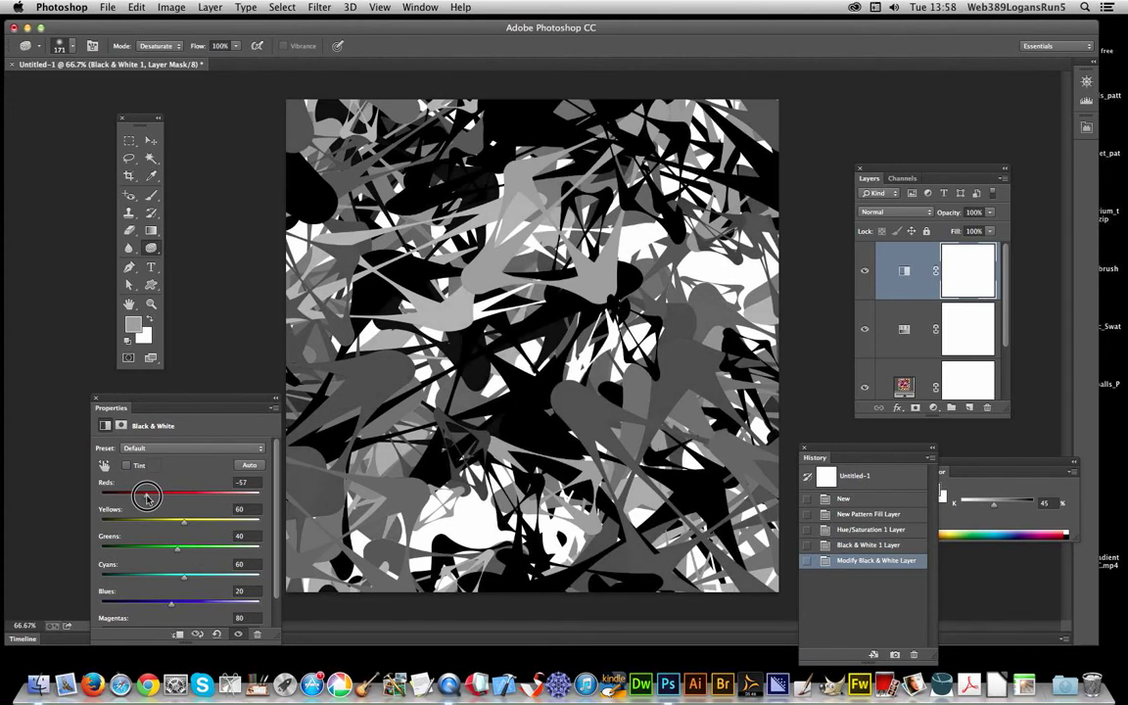
left_click(147, 525)
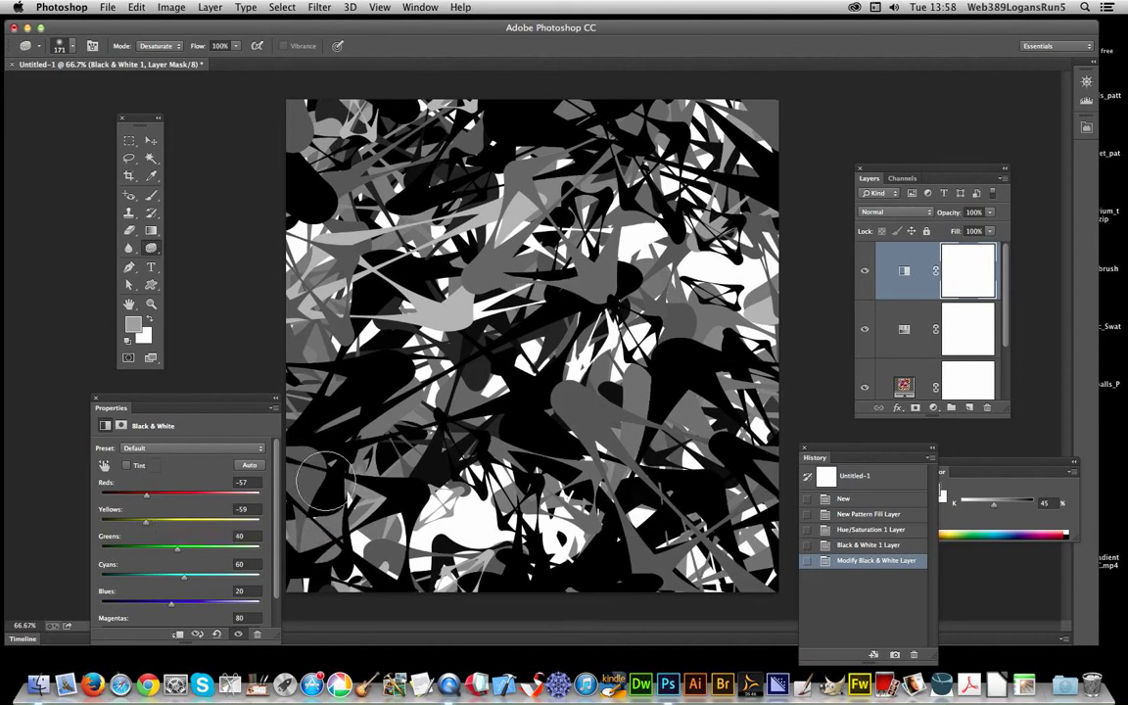
left_click(908, 385)
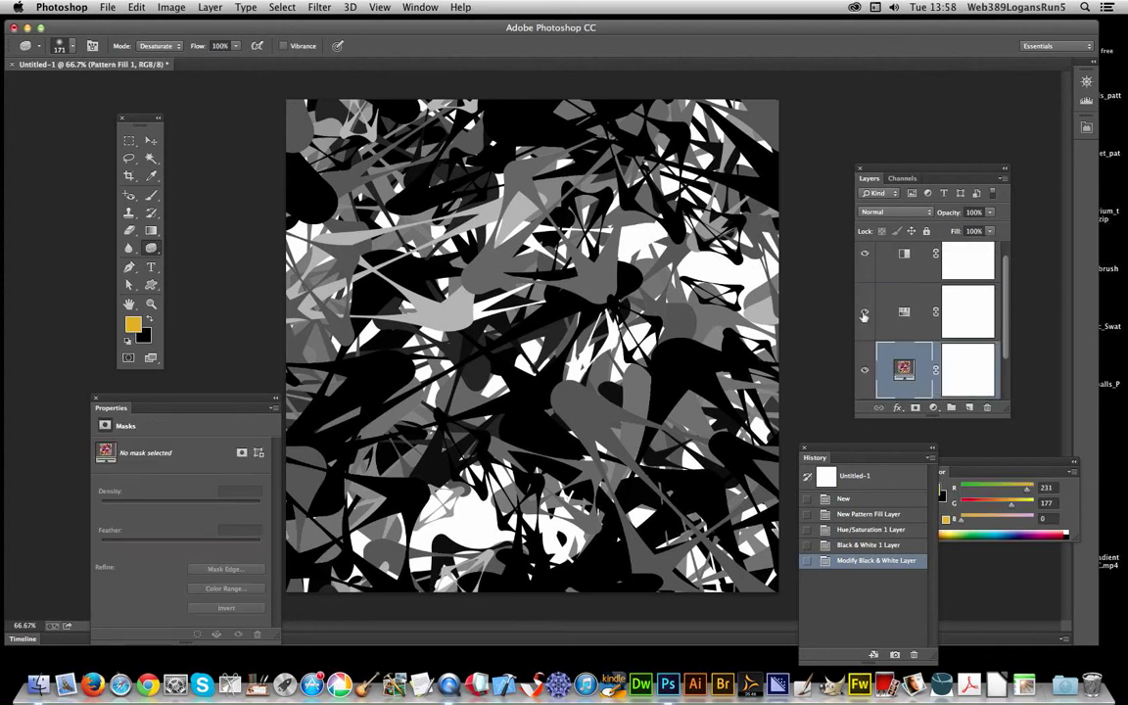
Try repositioning the pattern and a 50% scale in the fill settings, then cancel, keeping 100%
double_click(903, 368)
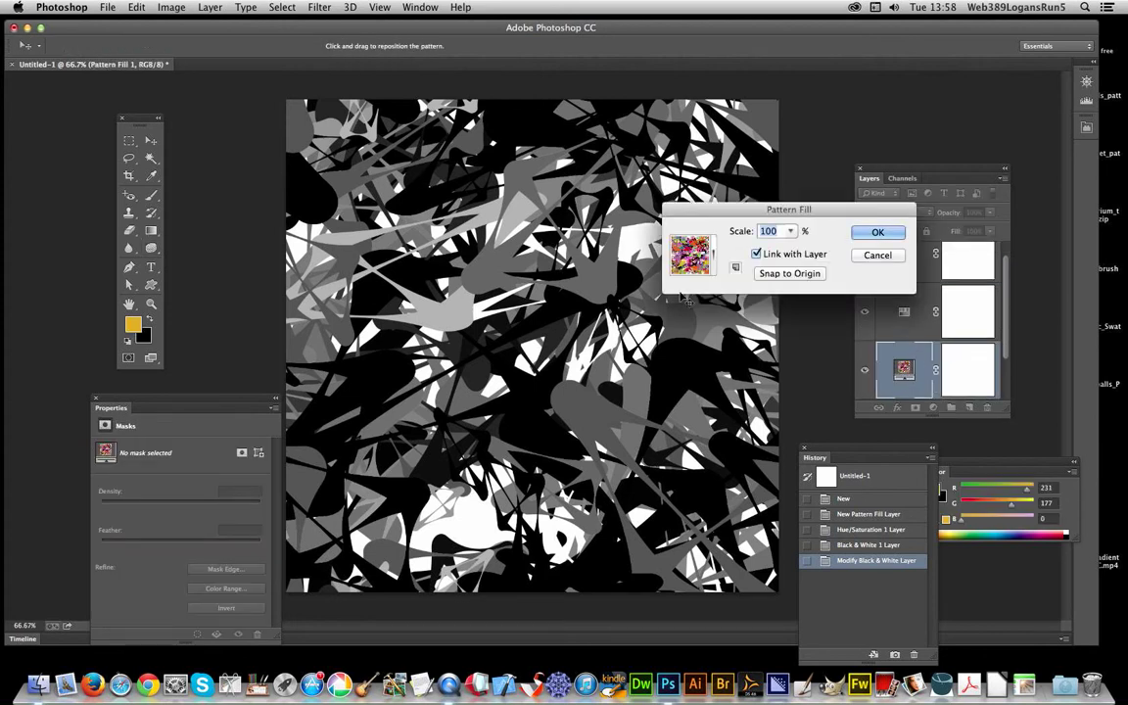
left_click_drag(428, 220, 612, 196)
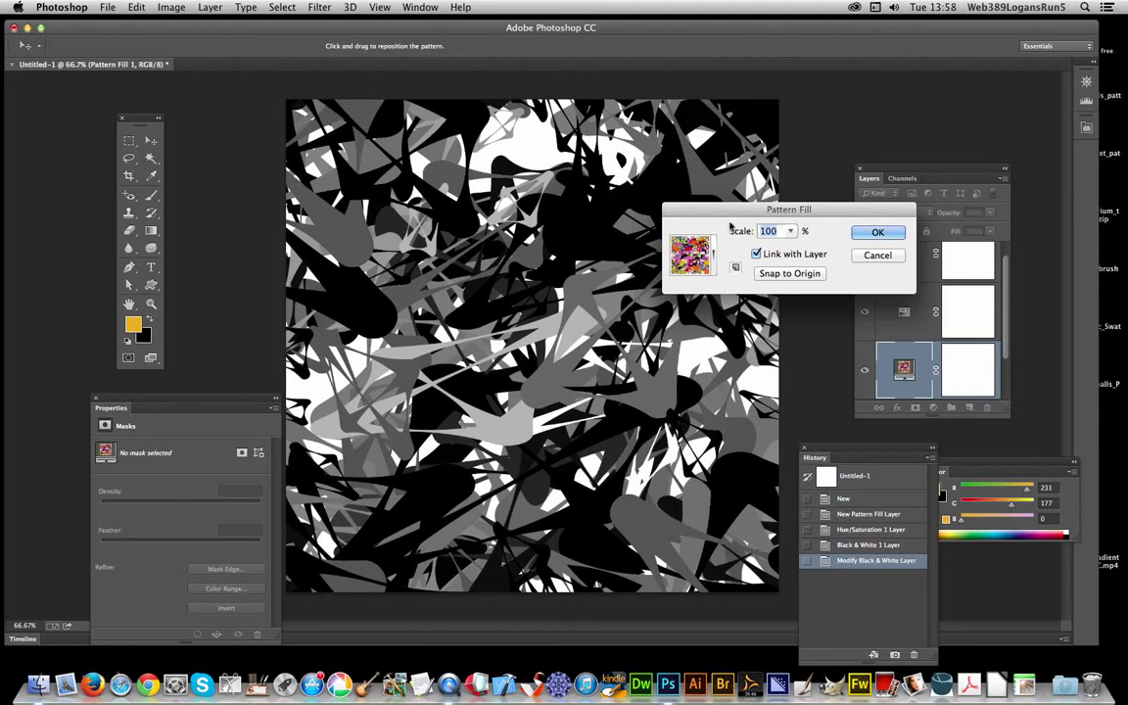
type("50")
key("Tab")
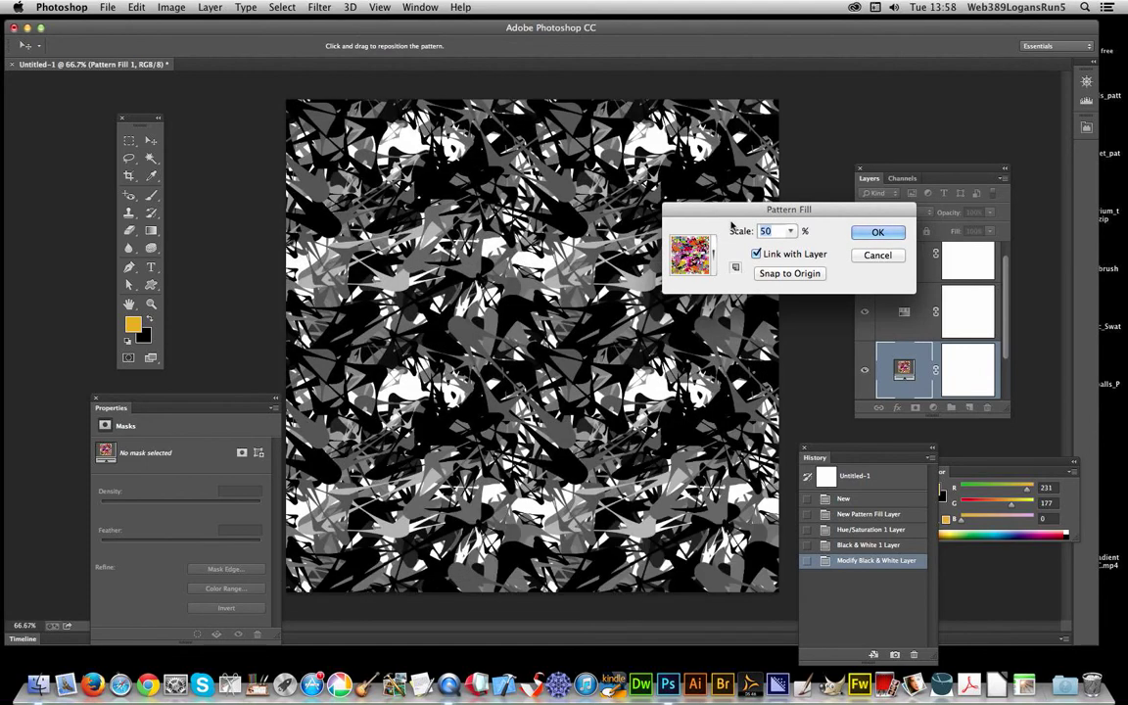
left_click(877, 231)
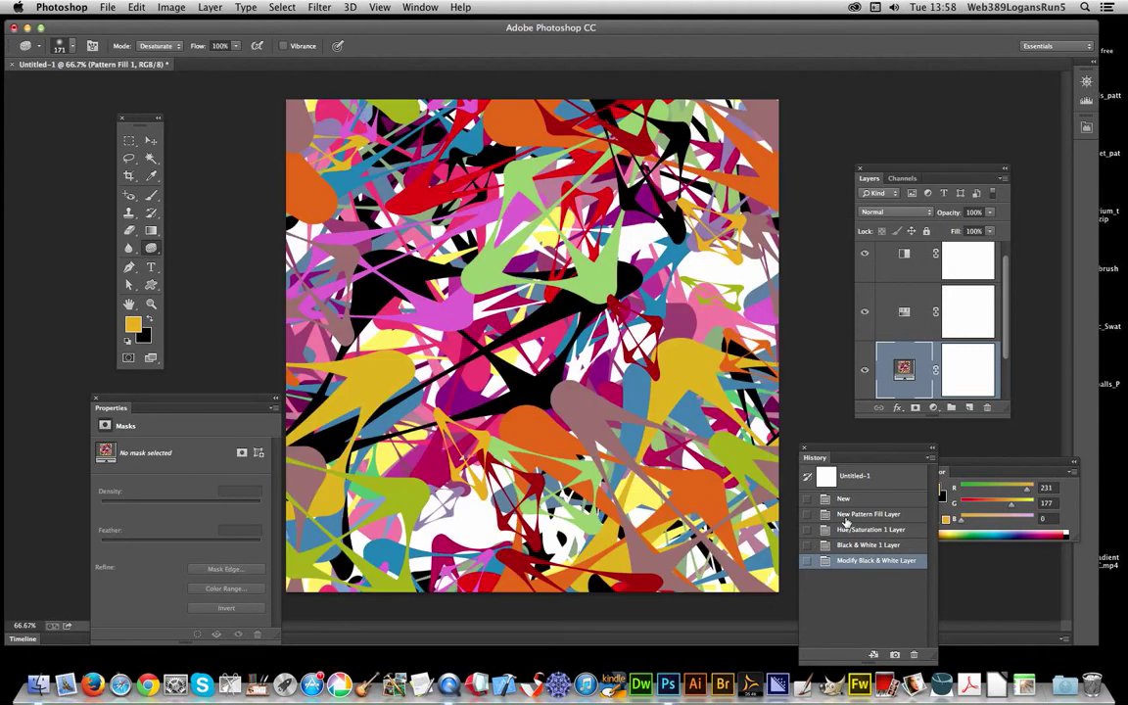
Revert to the New Pattern Fill Layer state and flatten the image into one Background layer
left_click(868, 513)
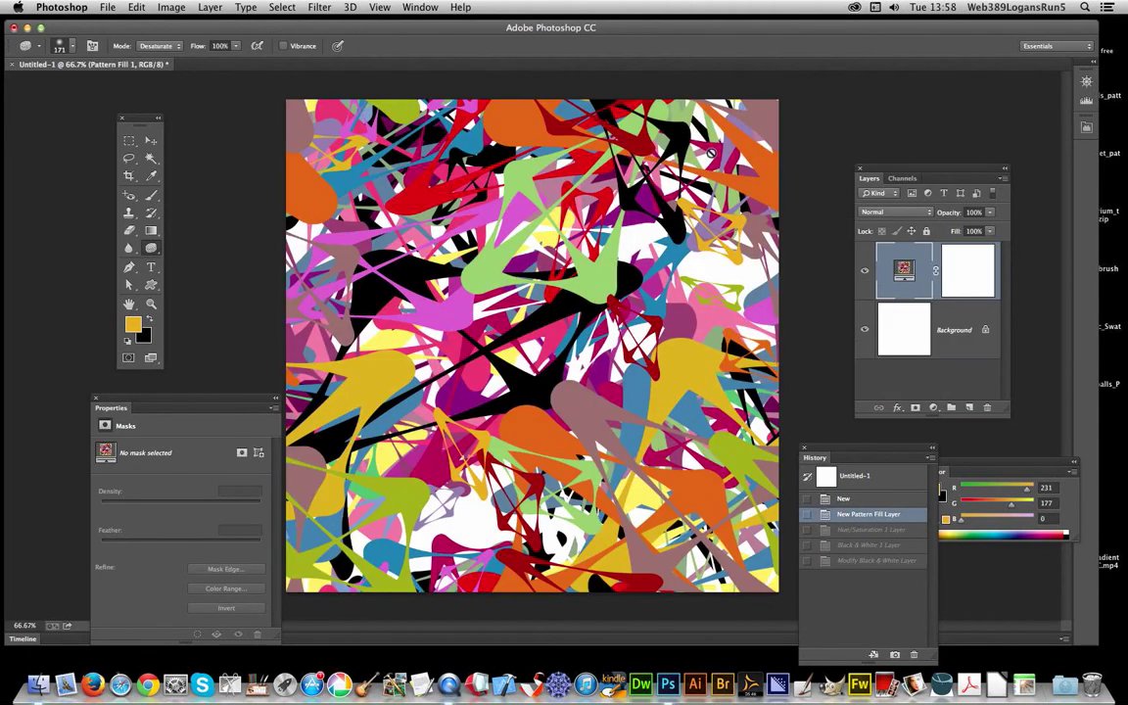
left_click(209, 7)
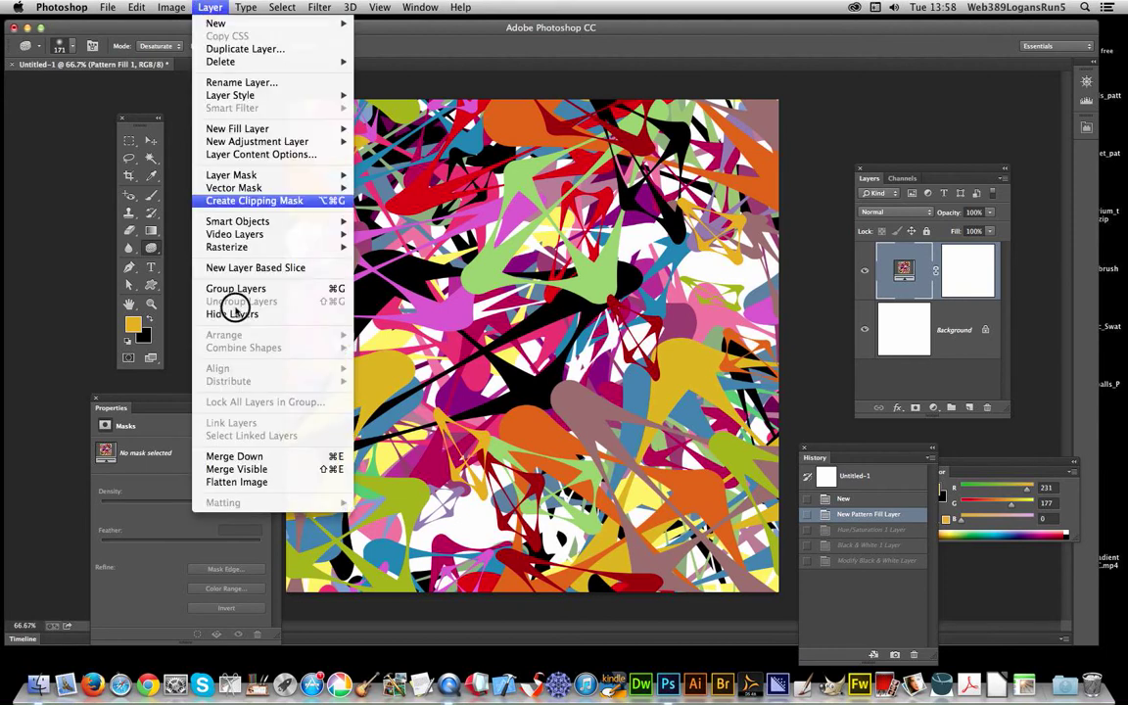
left_click(262, 482)
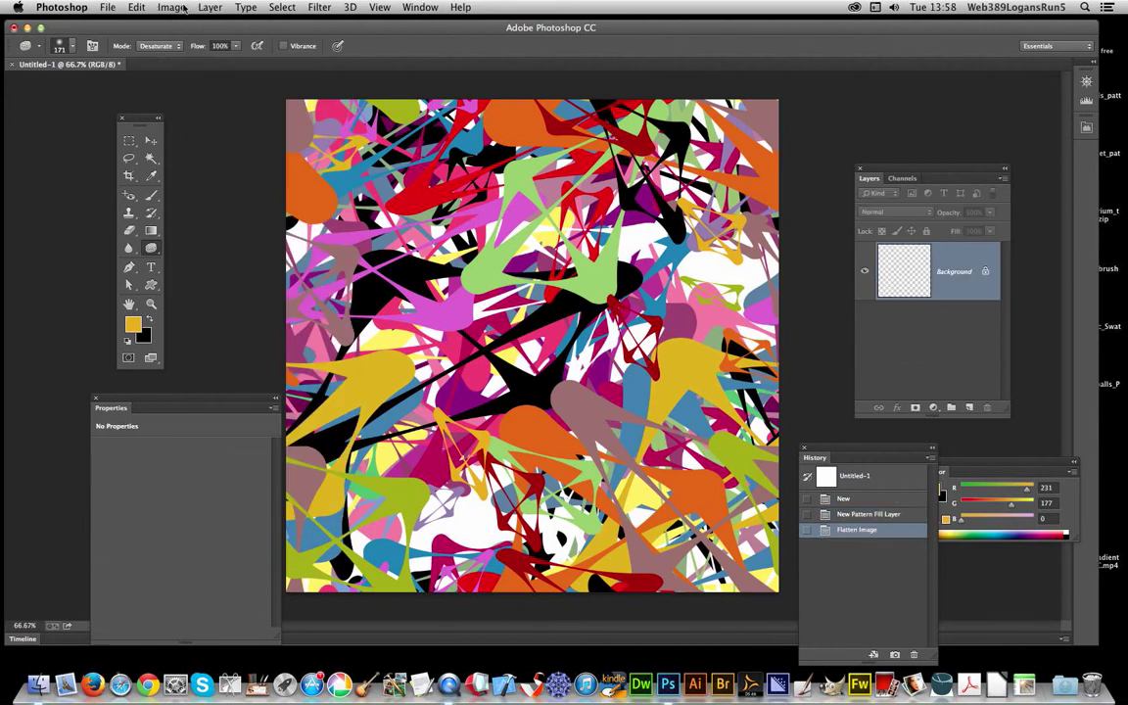
Bring up Image > Adjustments > HDR Toning with its default Local Adaptation settings
left_click(171, 7)
mouse_move(208, 44)
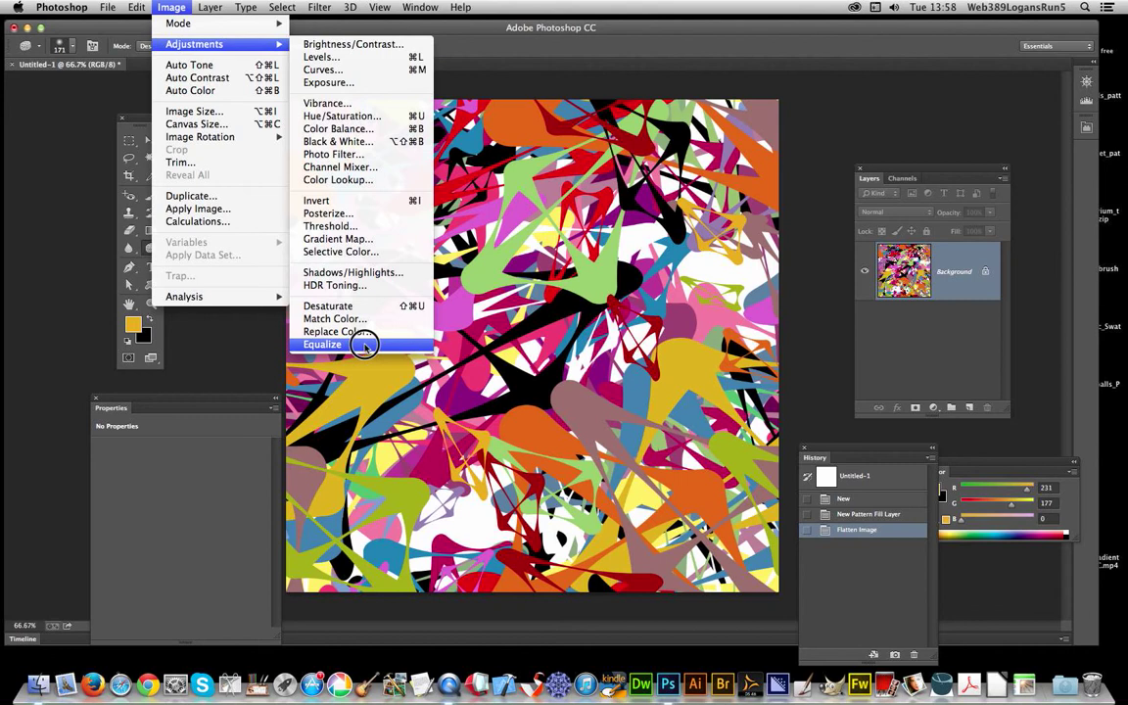
left_click(326, 260)
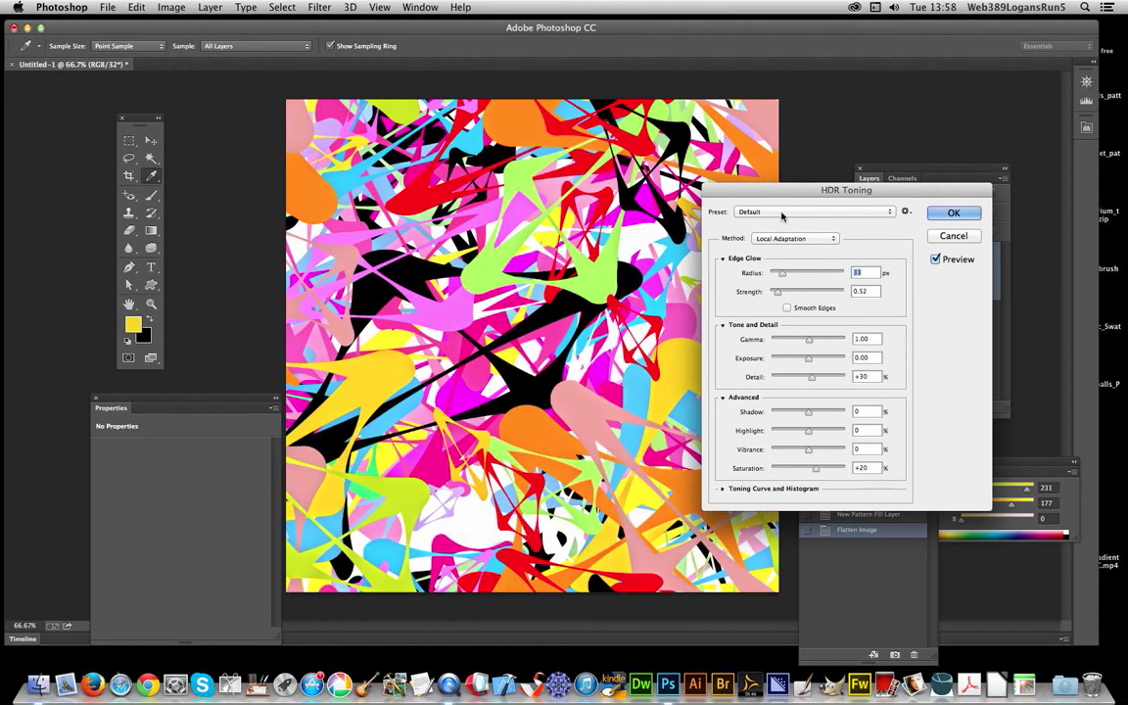
Choose the Monochromatic HDR Toning preset (Radius 255 px, Saturation -100) to preview greyscale
left_click(781, 212)
left_click(782, 212)
left_click(782, 213)
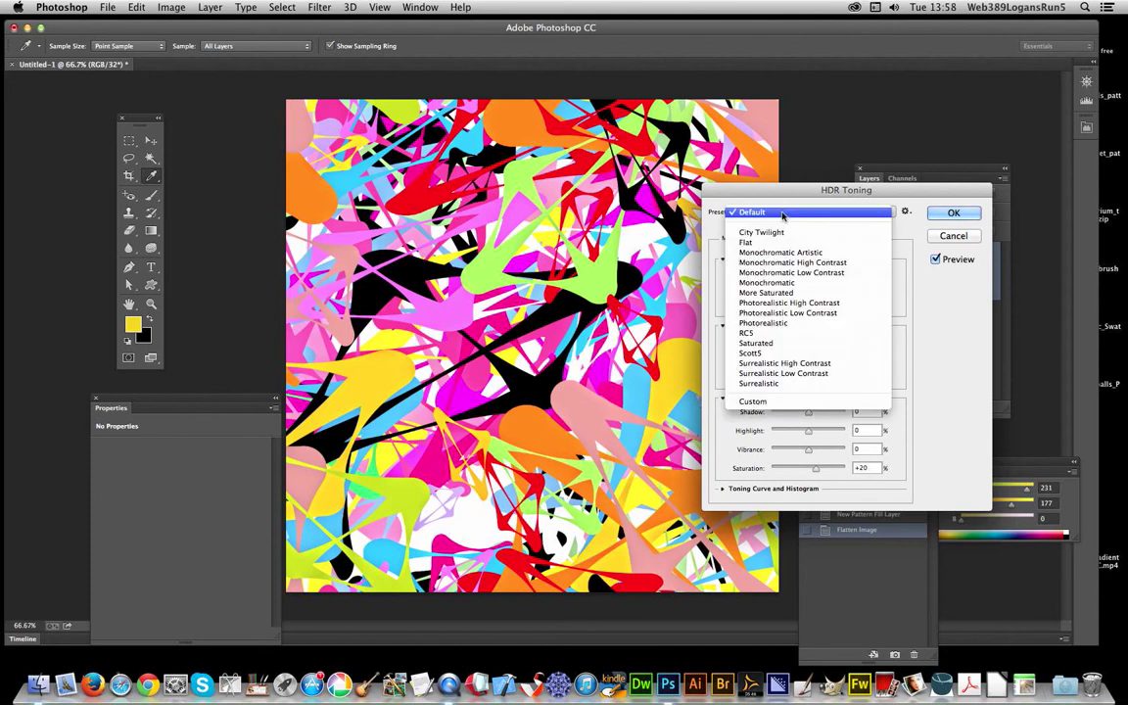
left_click(782, 283)
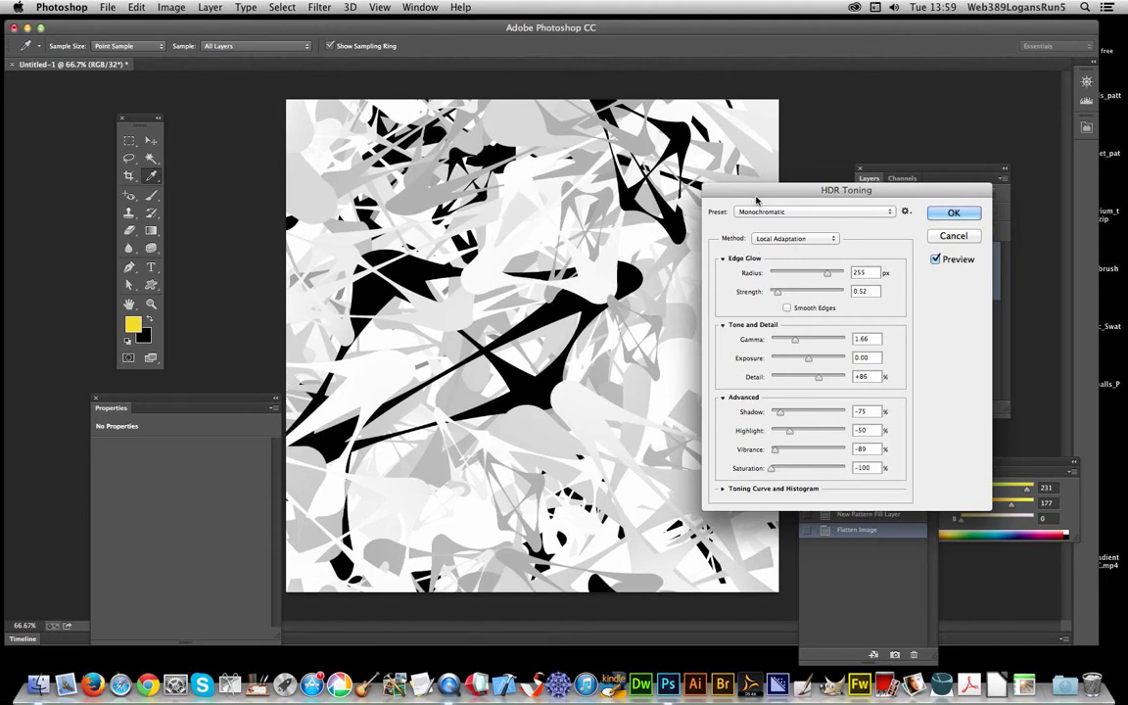
Cancel HDR Toning and grey the pattern's centre with Sponge strokes in Desaturate mode
left_click(955, 238)
key("o")
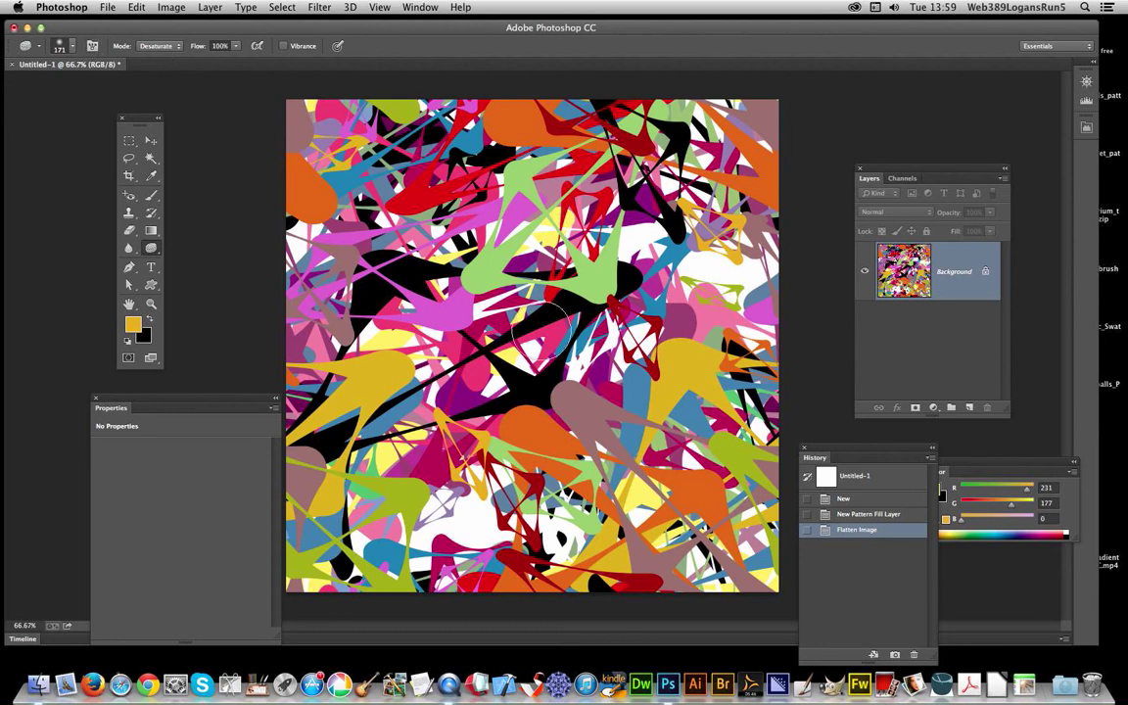
mouse_move(632, 409)
left_mouse_down()
mouse_move(563, 362)
mouse_move(578, 352)
mouse_move(560, 348)
mouse_move(607, 382)
mouse_move(560, 341)
mouse_move(536, 338)
mouse_move(556, 313)
mouse_move(623, 325)
mouse_move(548, 338)
mouse_move(538, 299)
mouse_move(633, 380)
mouse_move(548, 367)
mouse_move(553, 342)
mouse_move(572, 328)
mouse_move(648, 370)
mouse_move(656, 313)
mouse_move(539, 276)
mouse_move(465, 237)
mouse_move(480, 216)
mouse_move(568, 262)
mouse_move(509, 230)
mouse_move(514, 249)
mouse_move(490, 260)
mouse_move(500, 274)
mouse_move(485, 239)
mouse_move(495, 270)
mouse_move(484, 245)
mouse_move(460, 240)
left_mouse_up()
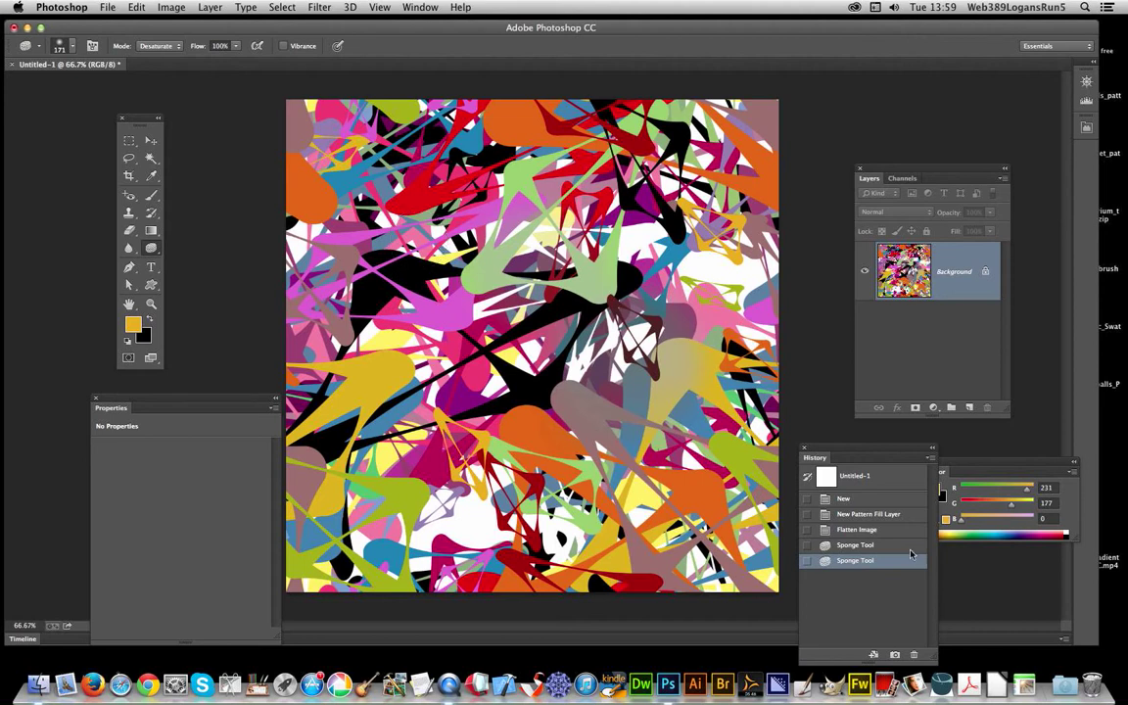
Revert to the New Pattern Fill Layer state and browse the fill's patterns without changing them
left_click(881, 517)
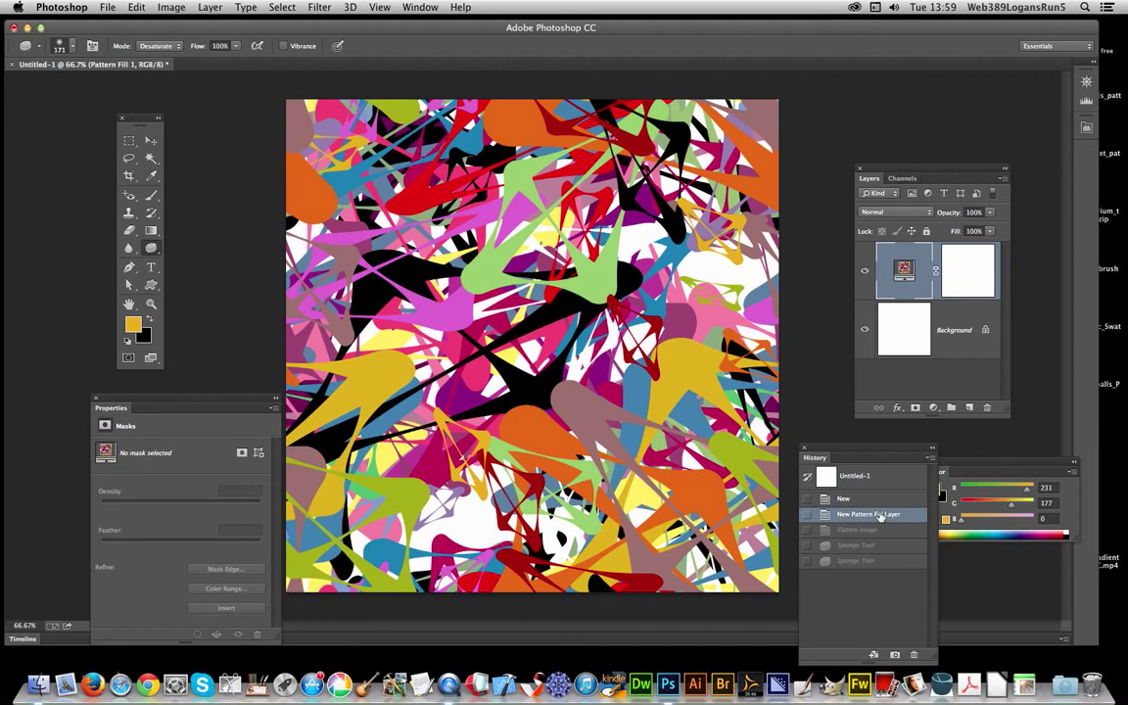
double_click(905, 273)
left_click(689, 249)
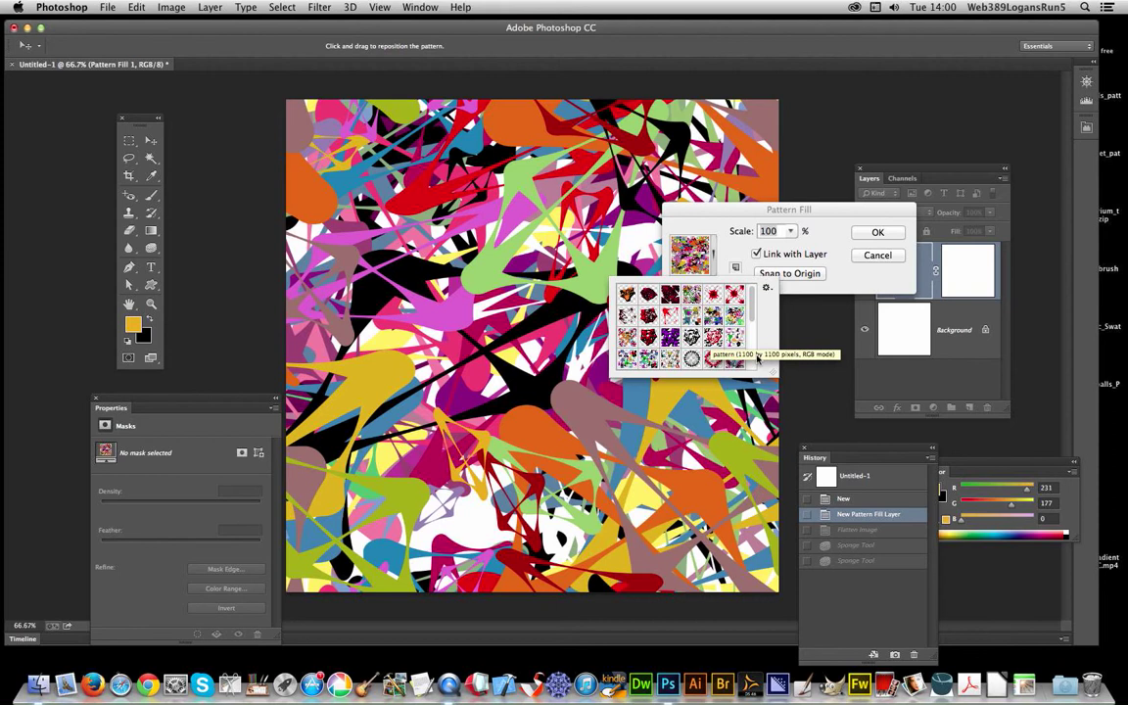
left_click(880, 257)
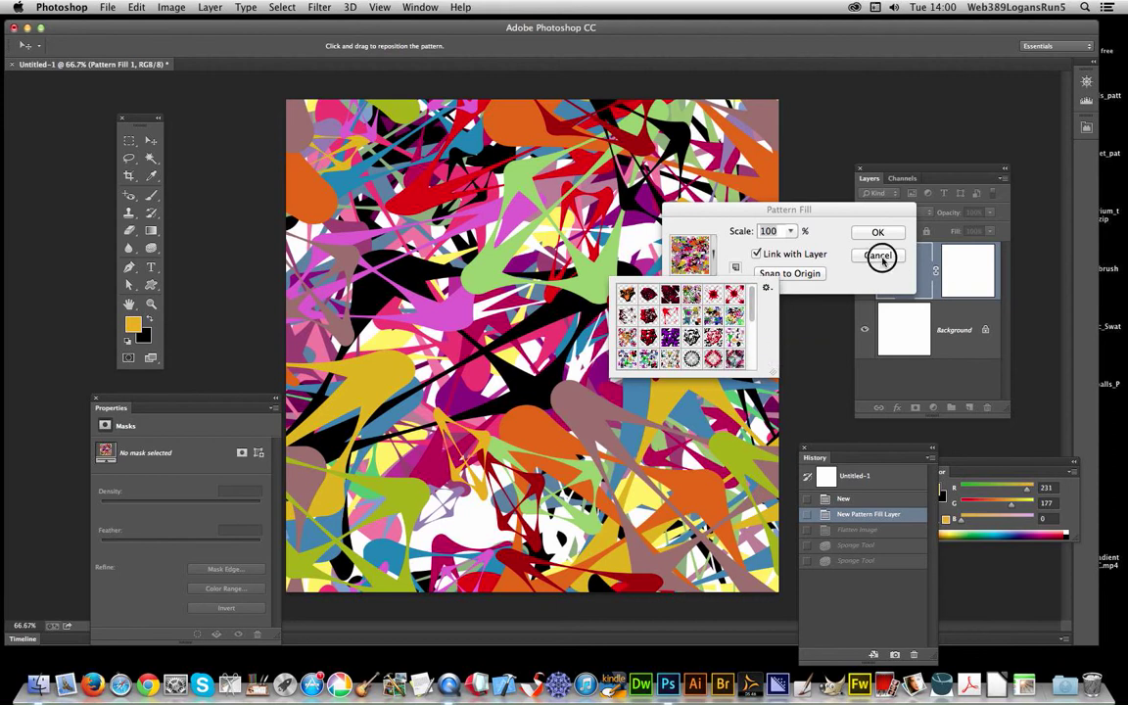
Create a new 1100 × 1100 px document
left_click(109, 8)
left_click(110, 7)
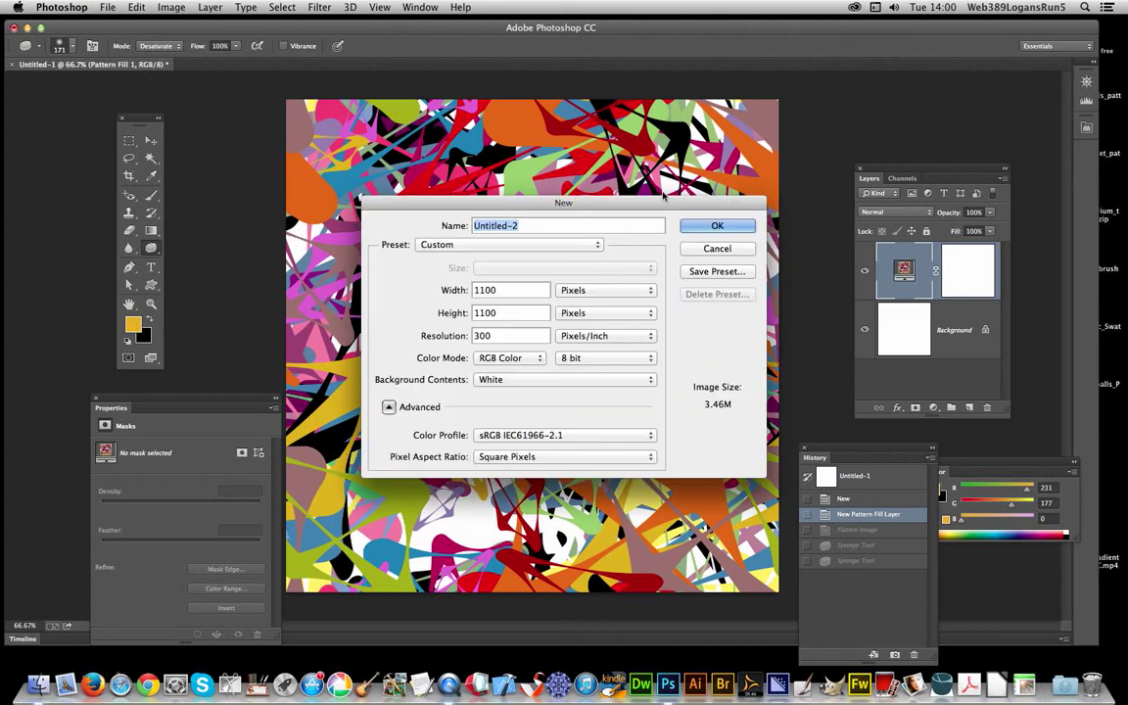
left_click(719, 227)
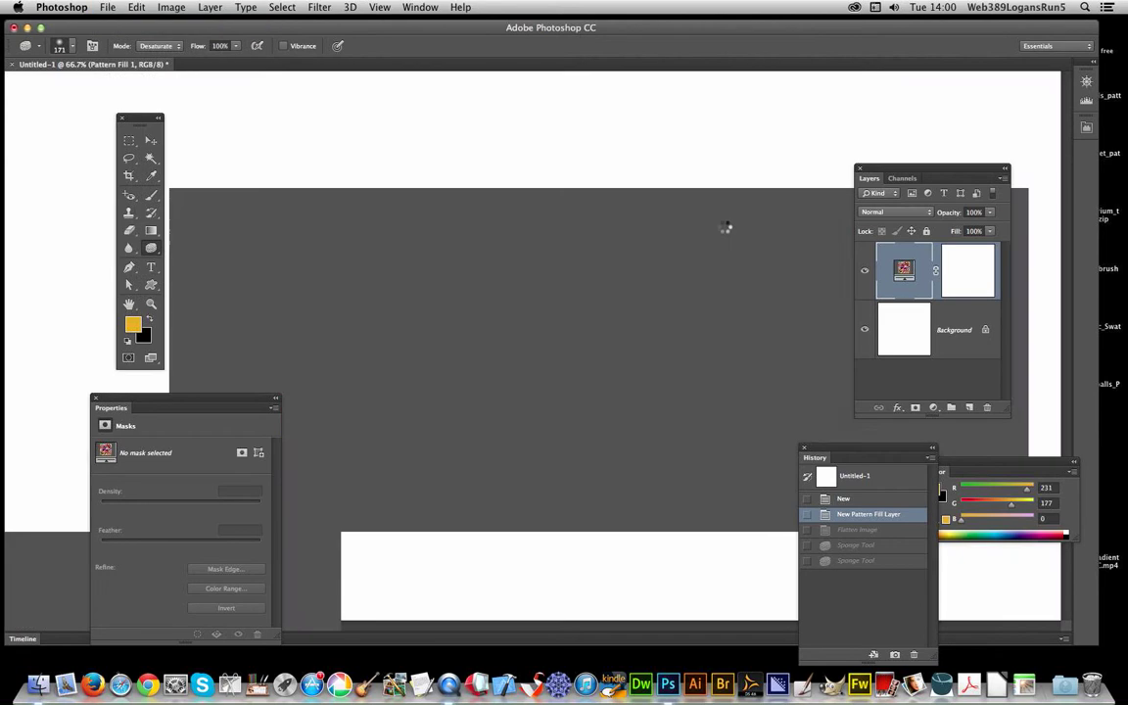
Fill the Background with the teal and pink custom pattern using Edit > Fill
left_click(136, 7)
left_click(168, 212)
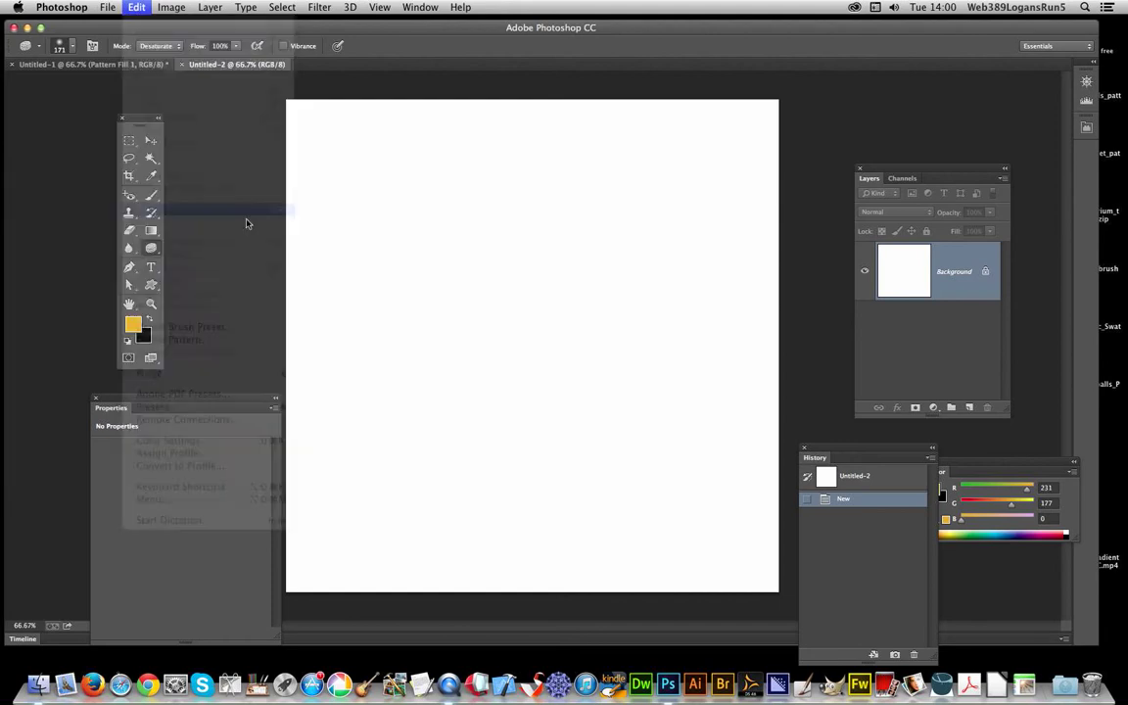
left_click(595, 295)
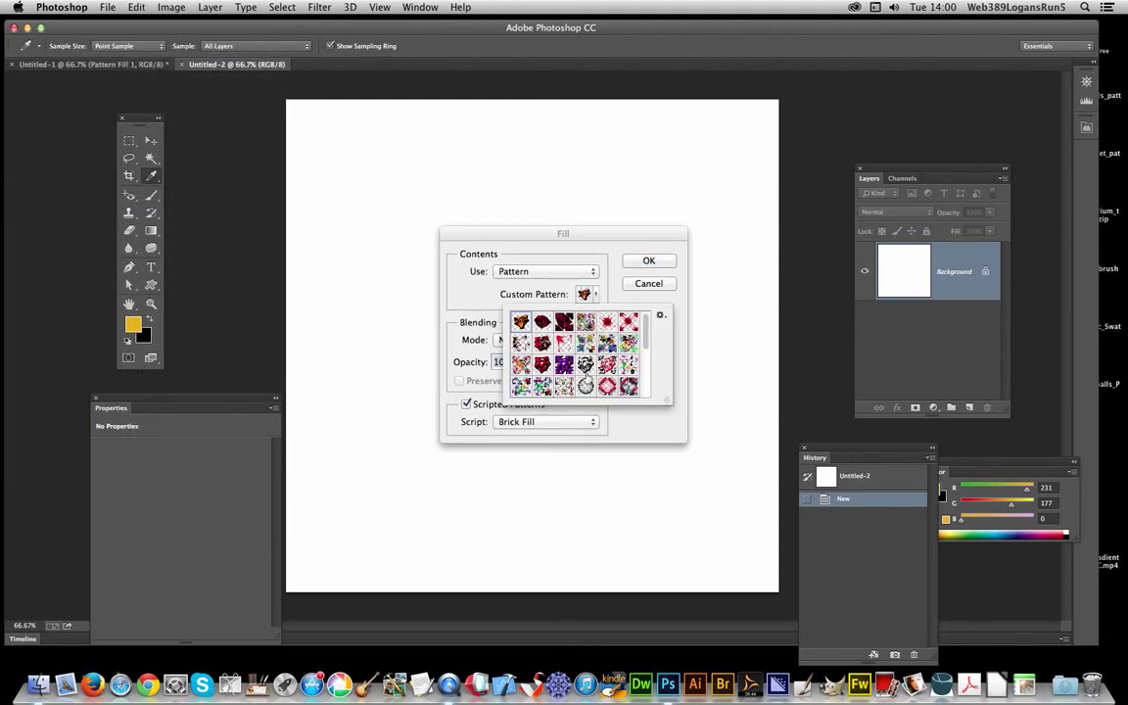
scroll(577, 357, "down", 3)
right_click(584, 382)
left_click(520, 338)
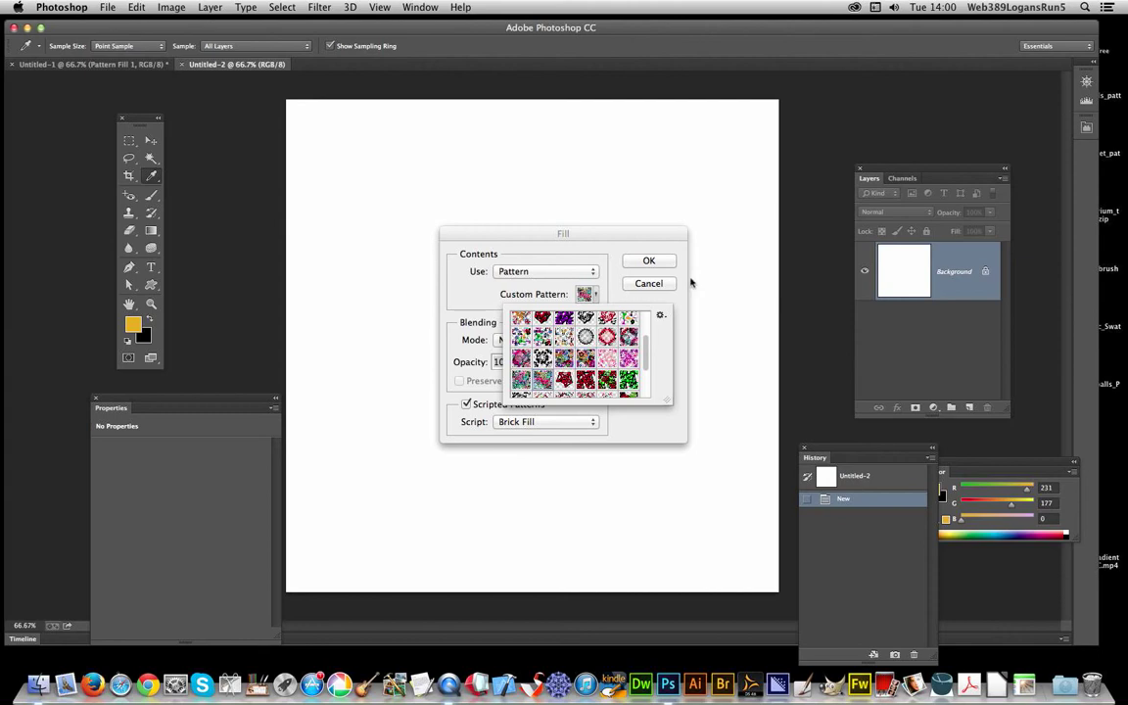
left_click(655, 265)
left_click(655, 265)
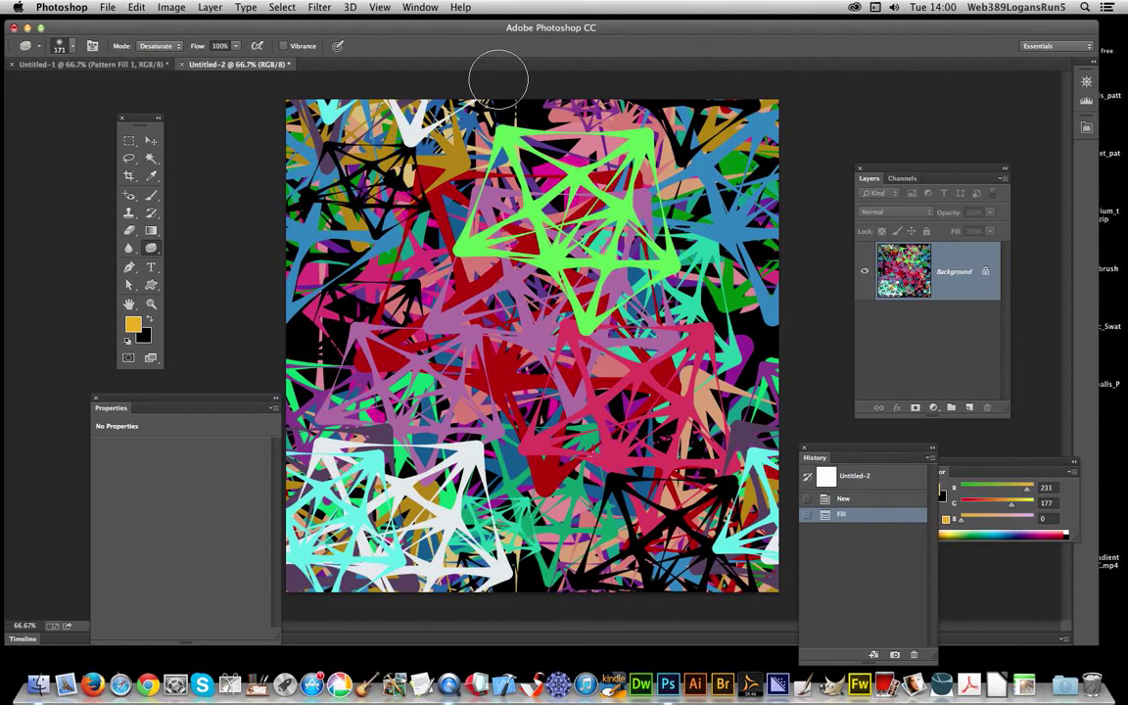
Apply a Black & White adjustment with the Reds slider set to -44
left_click(213, 7)
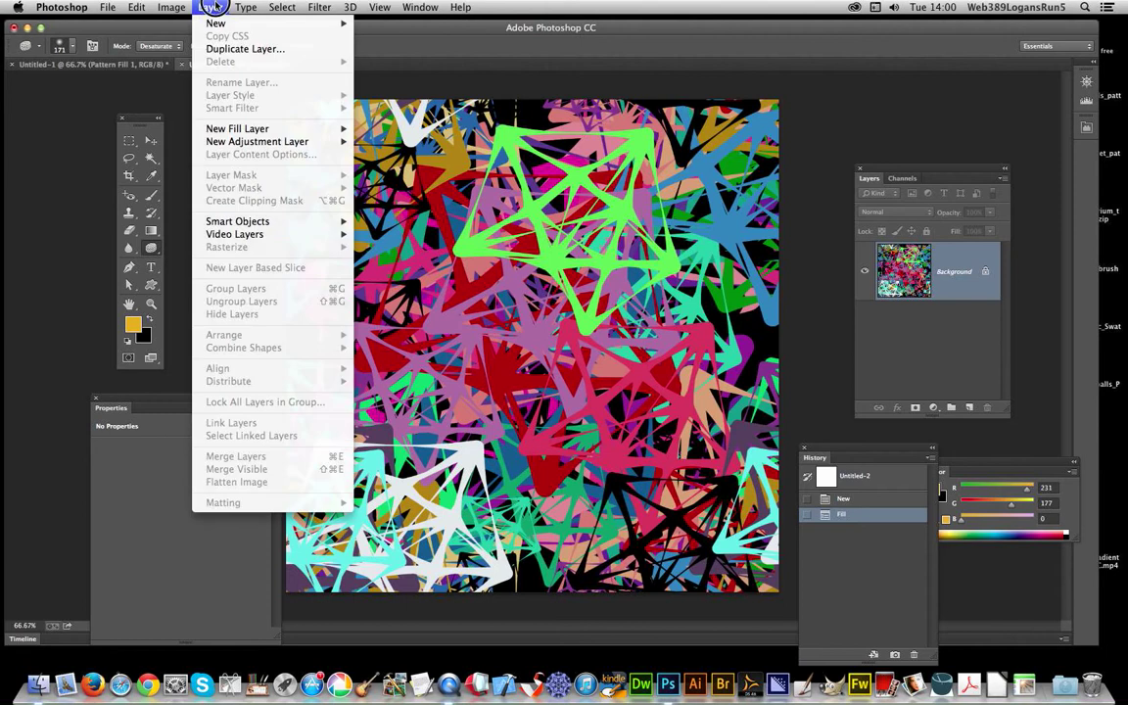
left_click(186, 195)
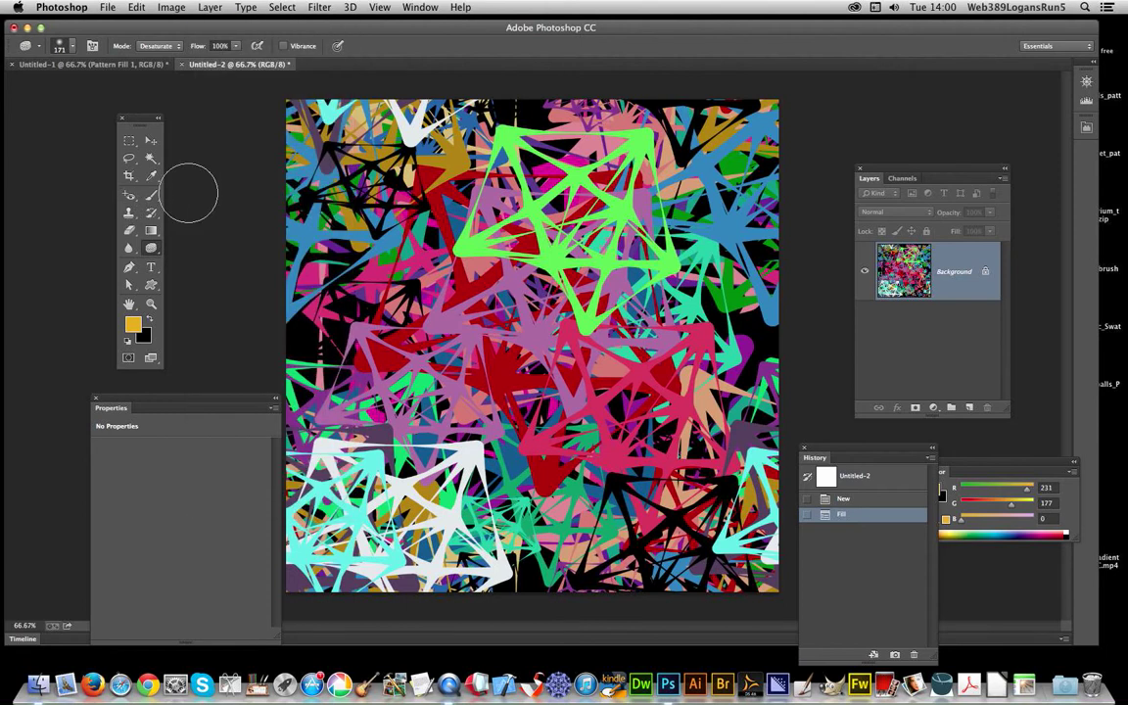
left_click(174, 7)
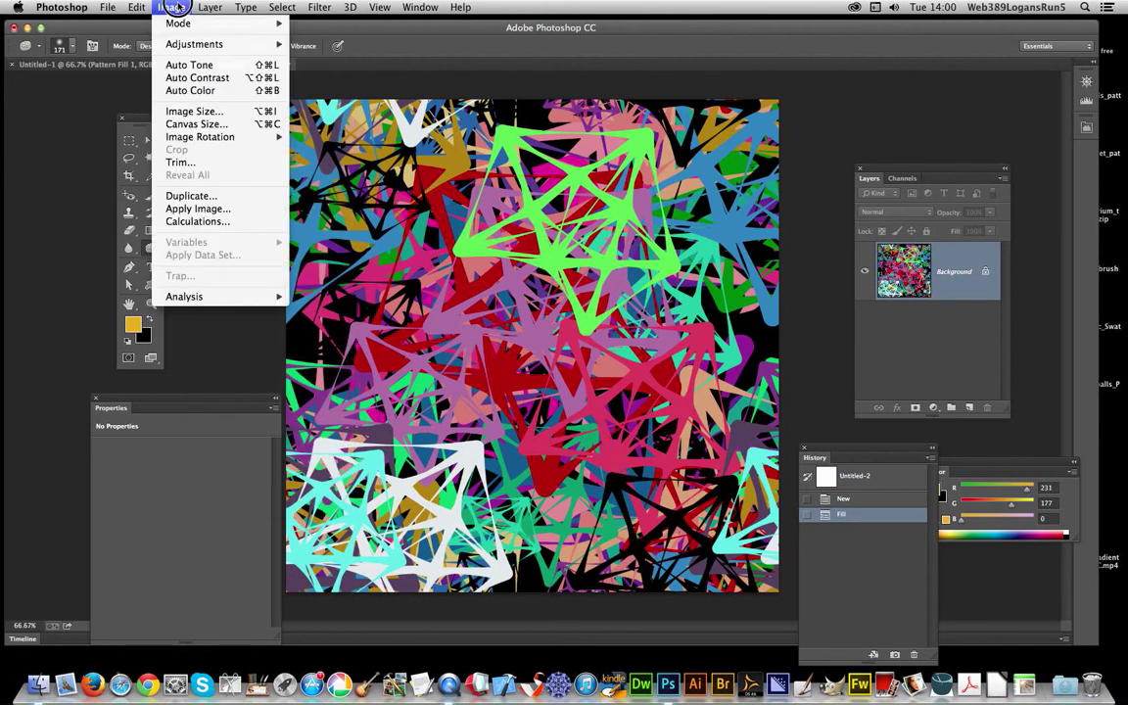
mouse_move(259, 44)
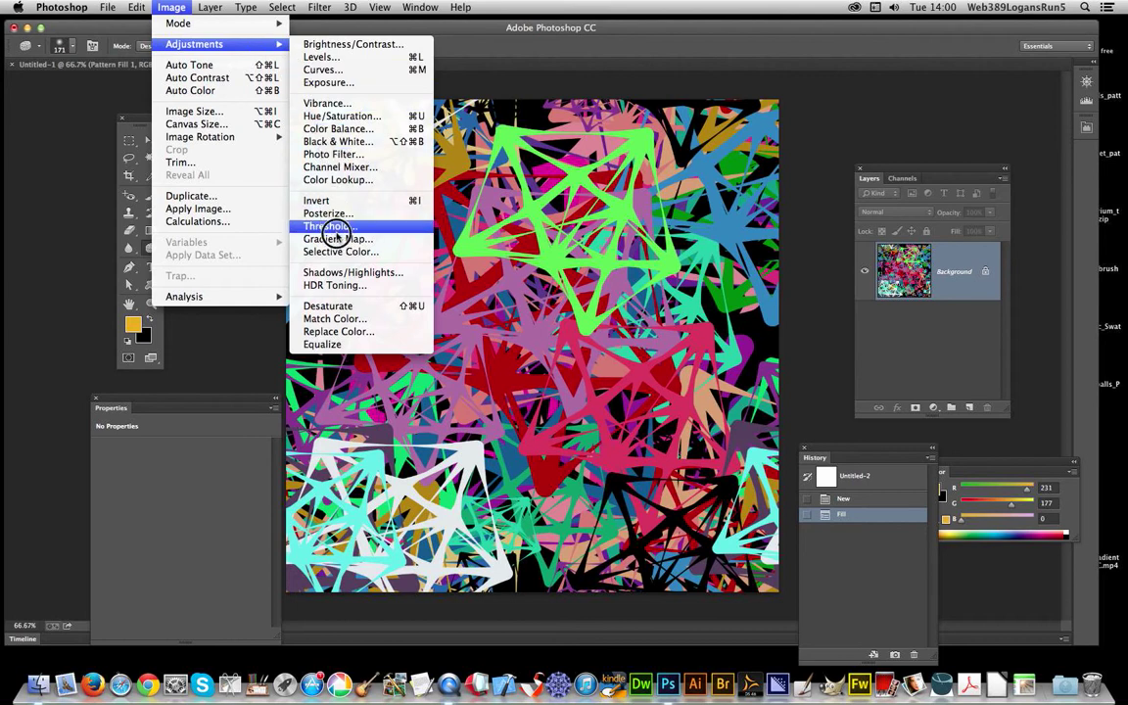
left_click(338, 142)
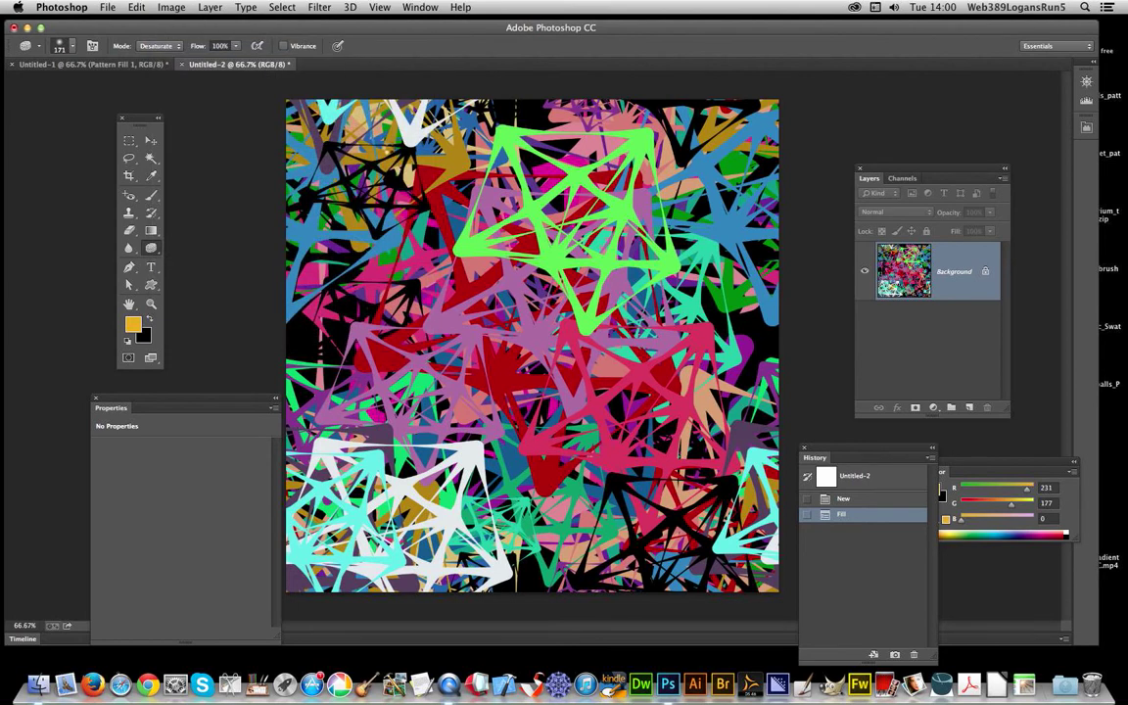
left_click(885, 288)
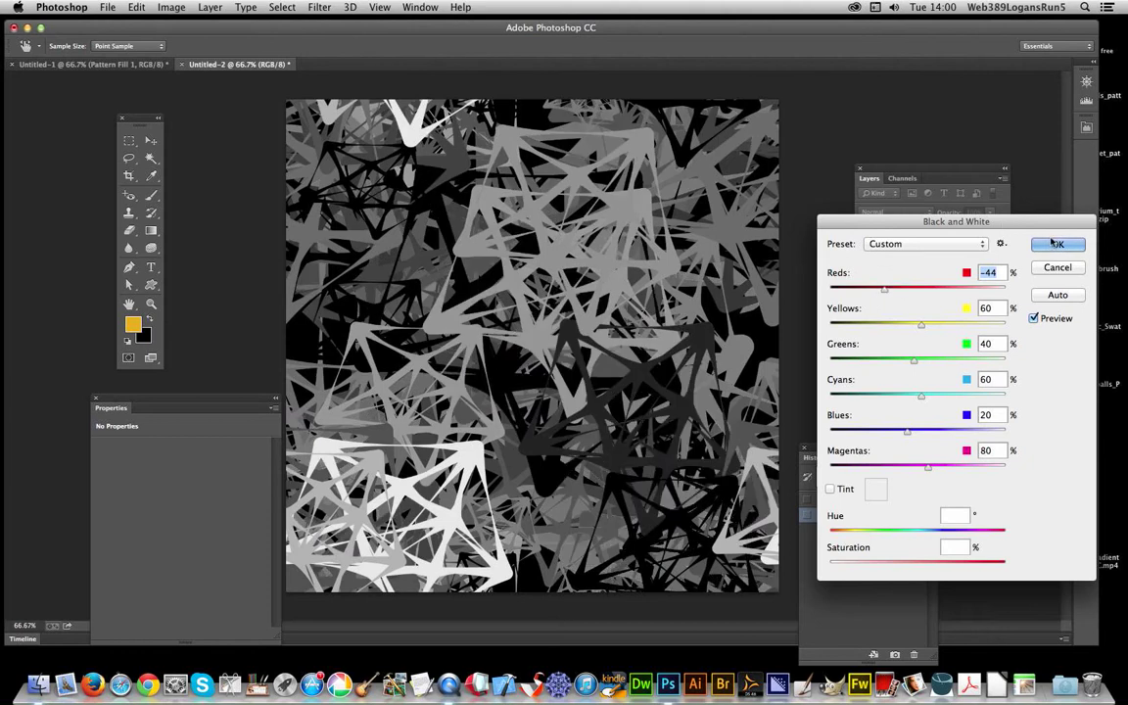
key("Return")
Define the greyscale image as a new pattern named Pattern 1
left_click(294, 8)
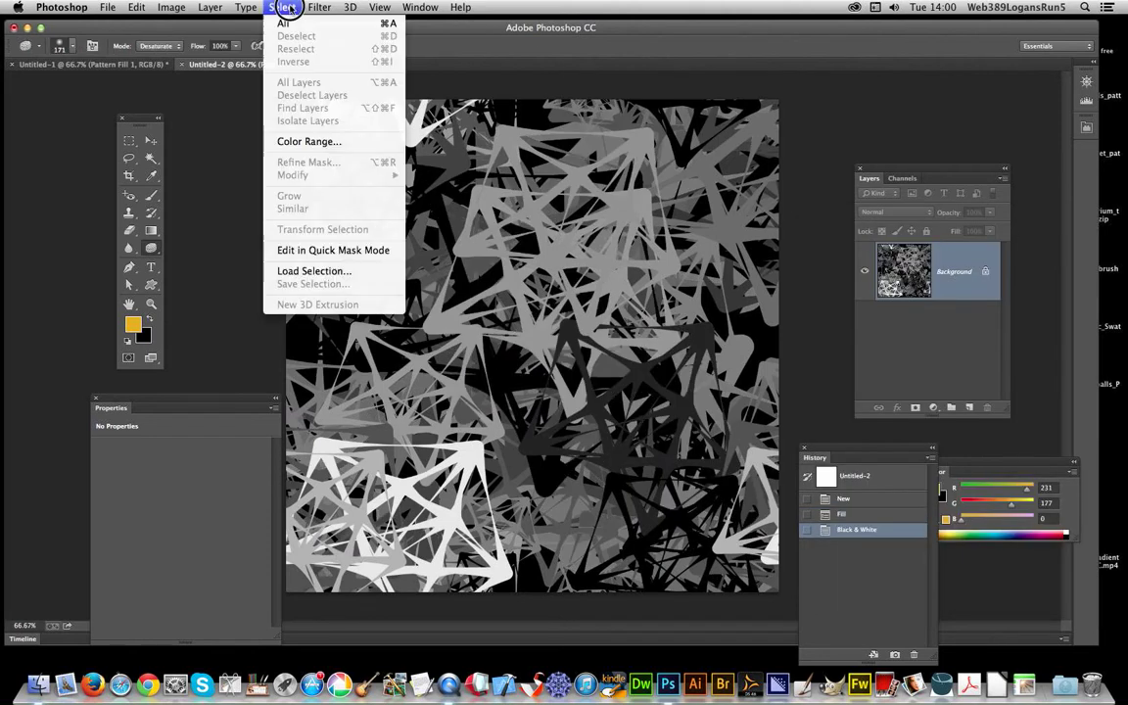
left_click(135, 7)
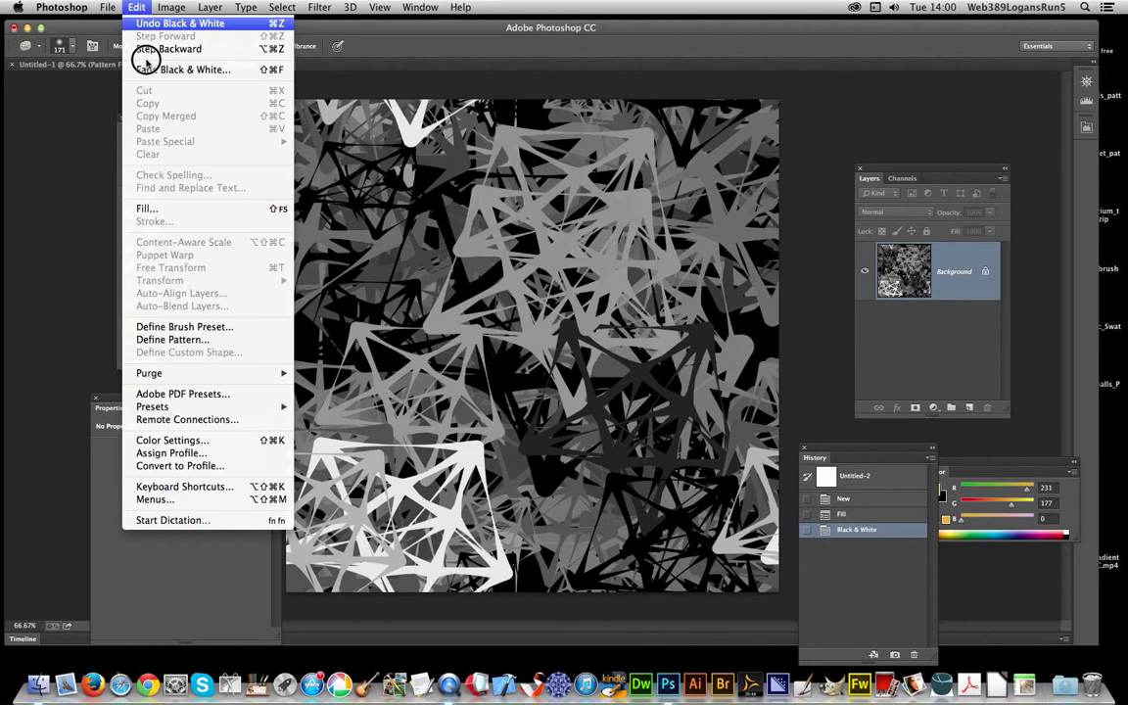
left_click(174, 339)
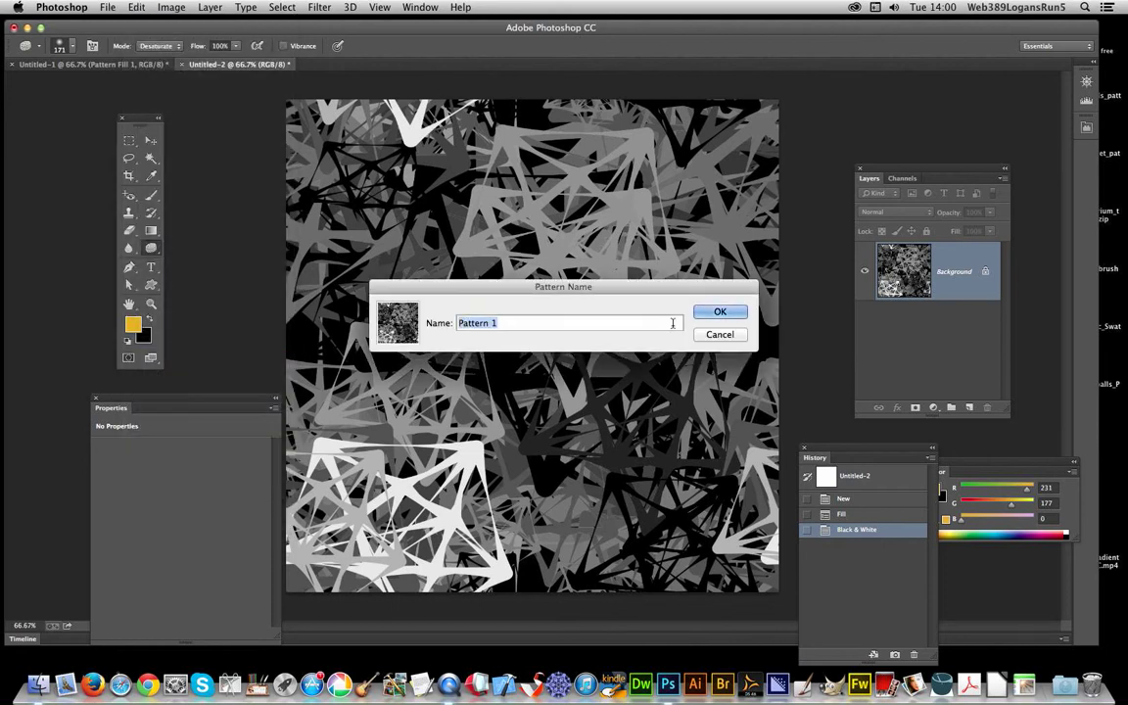
left_click(720, 311)
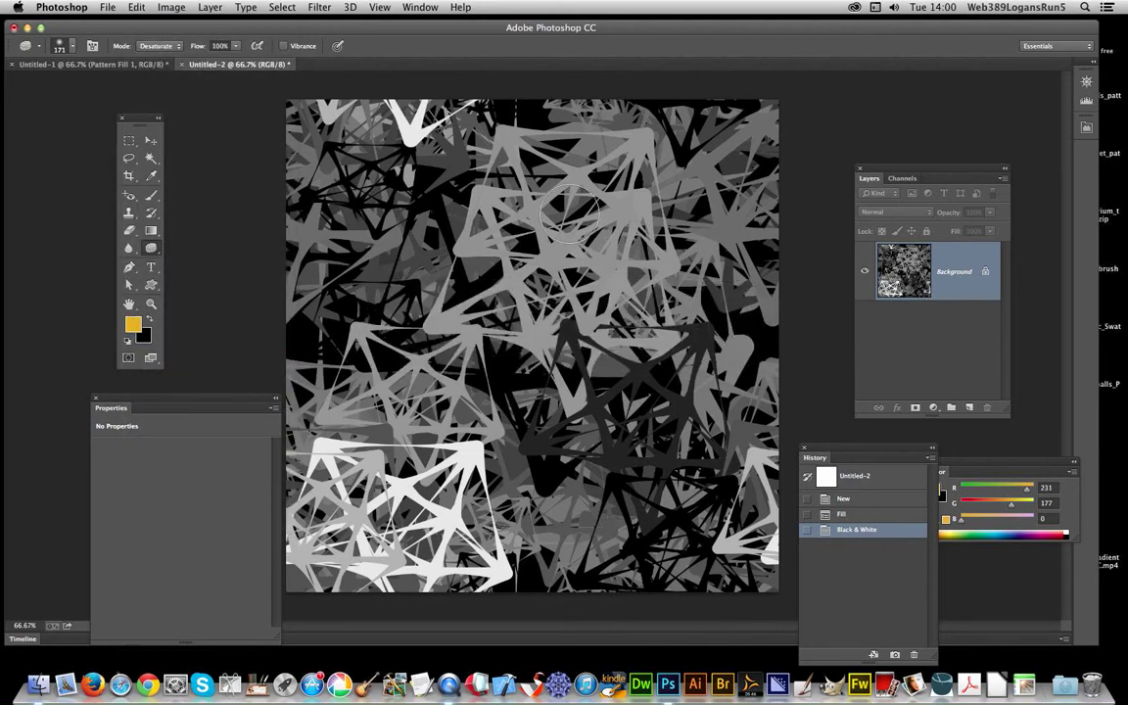
Add a Pattern Fill 1 layer using Pattern 1, shifting the pattern's position on canvas
left_click(211, 7)
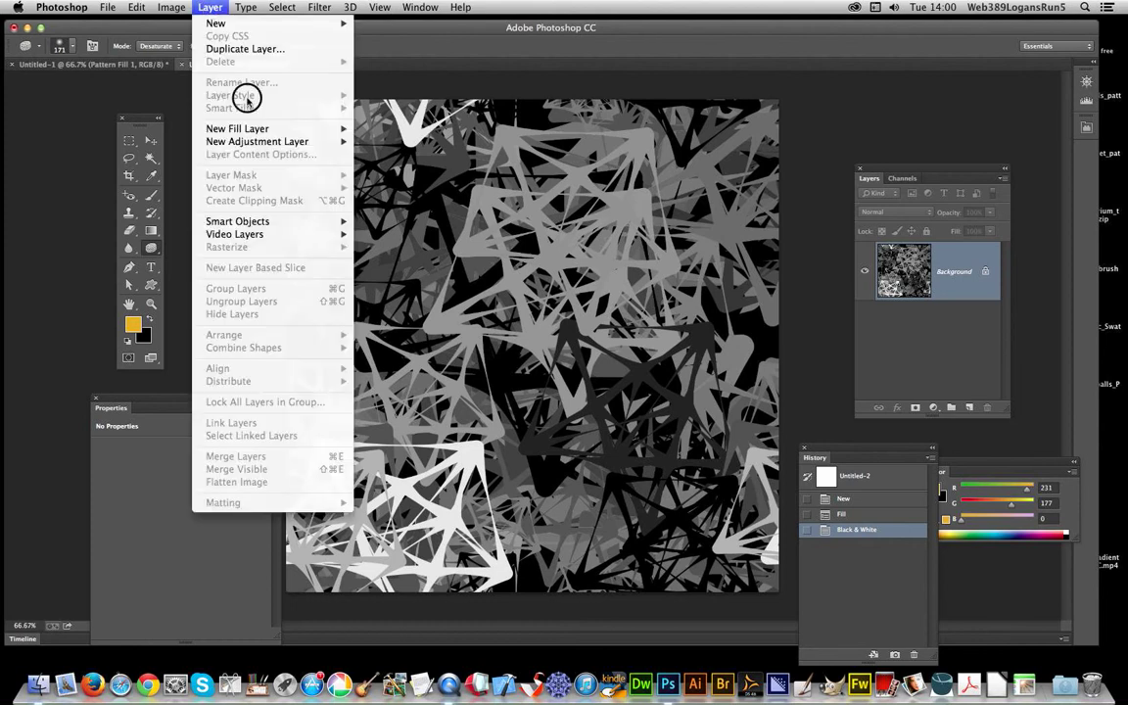
mouse_move(261, 127)
left_click(412, 155)
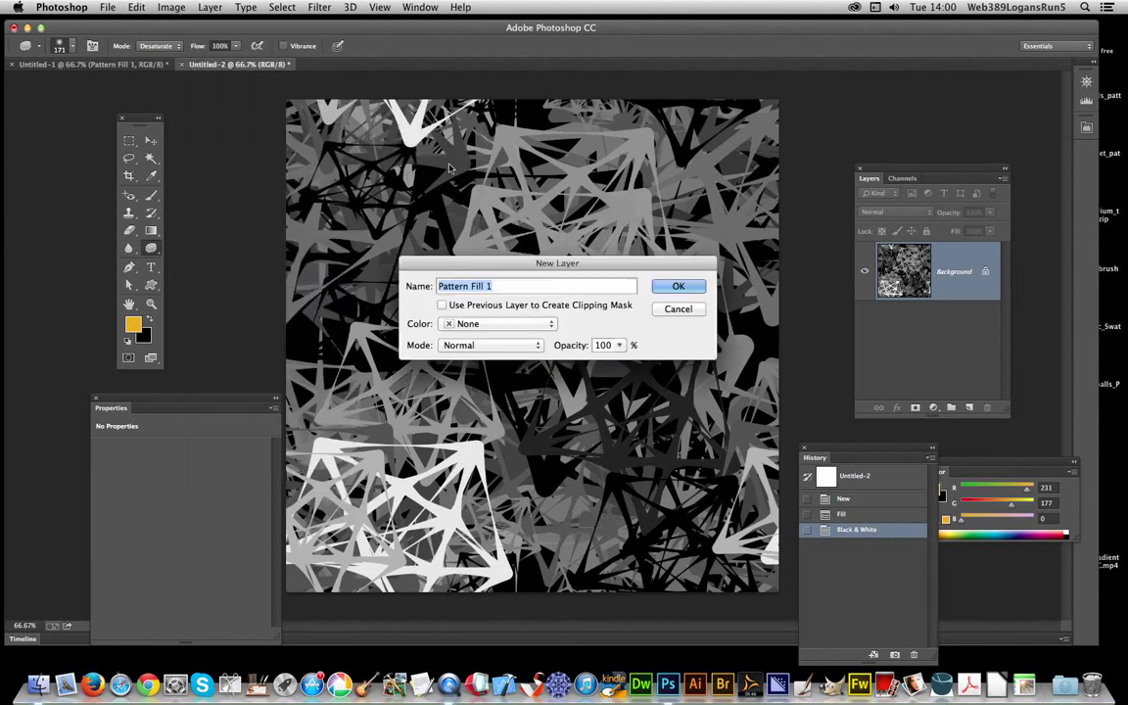
left_click(675, 288)
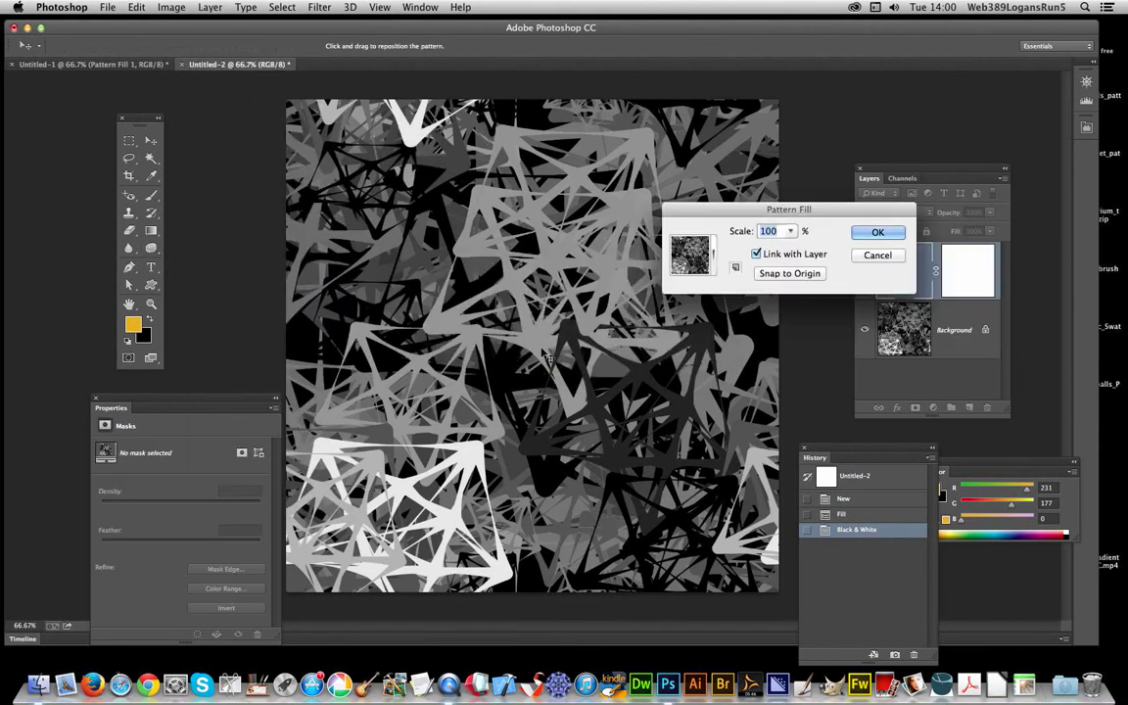
left_click_drag(411, 251, 677, 452)
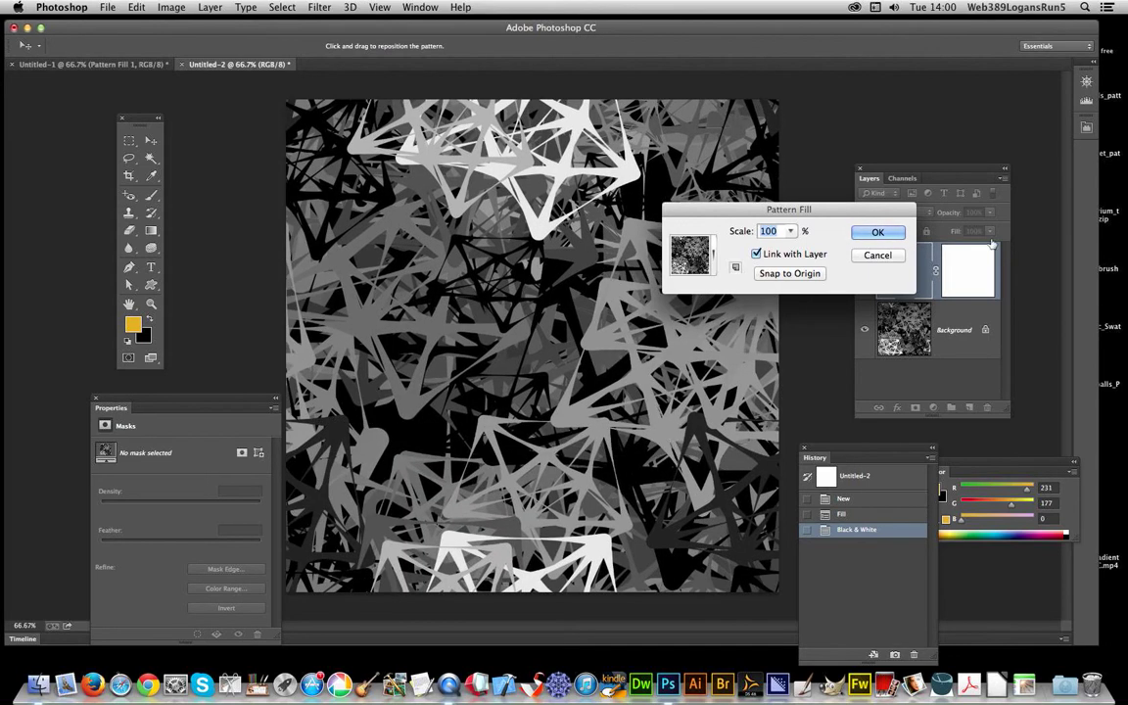
left_click(877, 232)
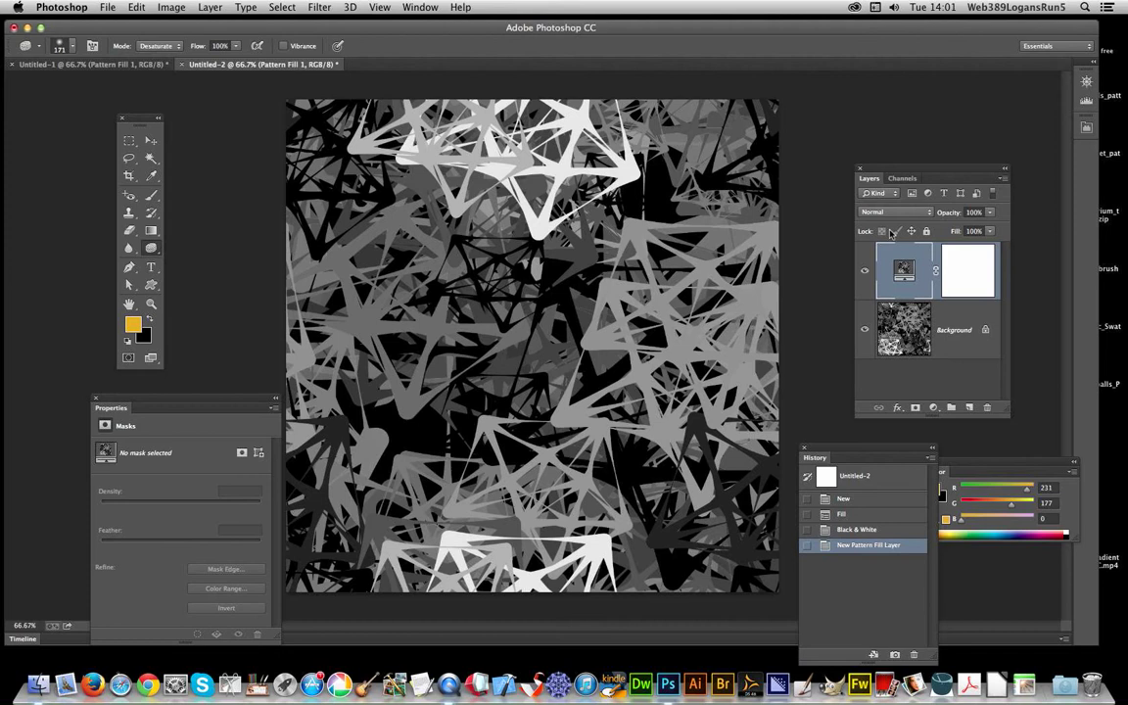